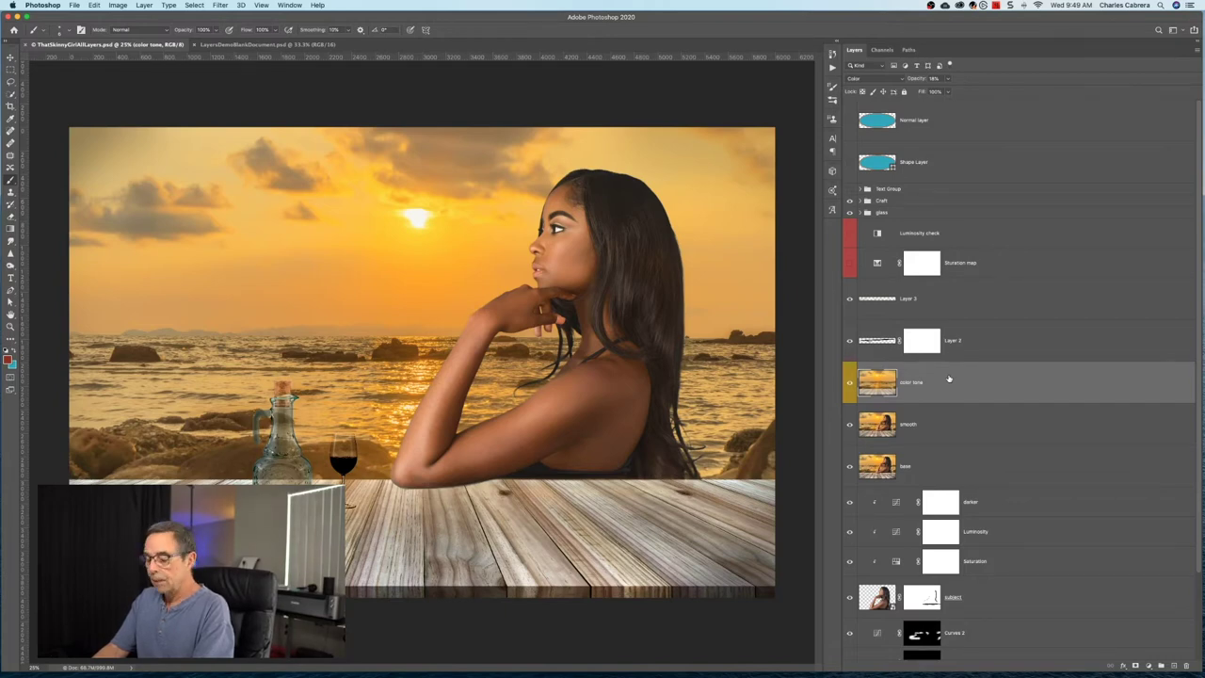
Step: Try adding a new empty layer several times, undoing each so the stack stays unchanged
{"action": "key", "text": "super+shift+n"}
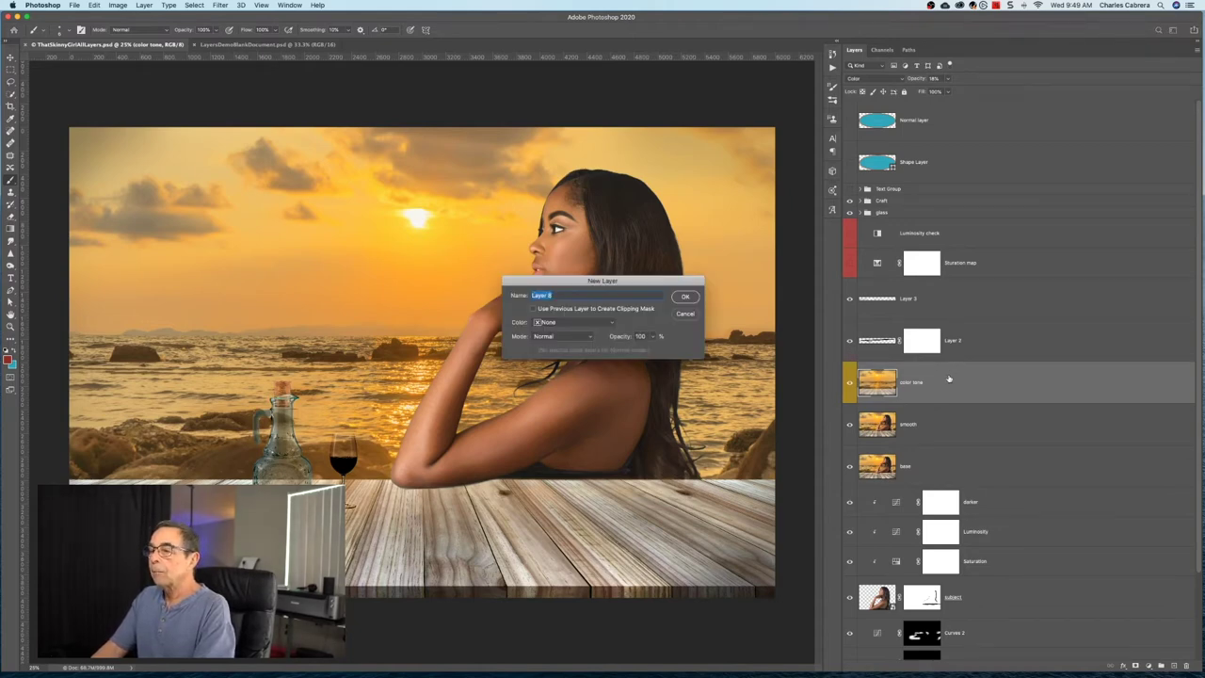
{"action": "left_click", "coordinate": [688, 296]}
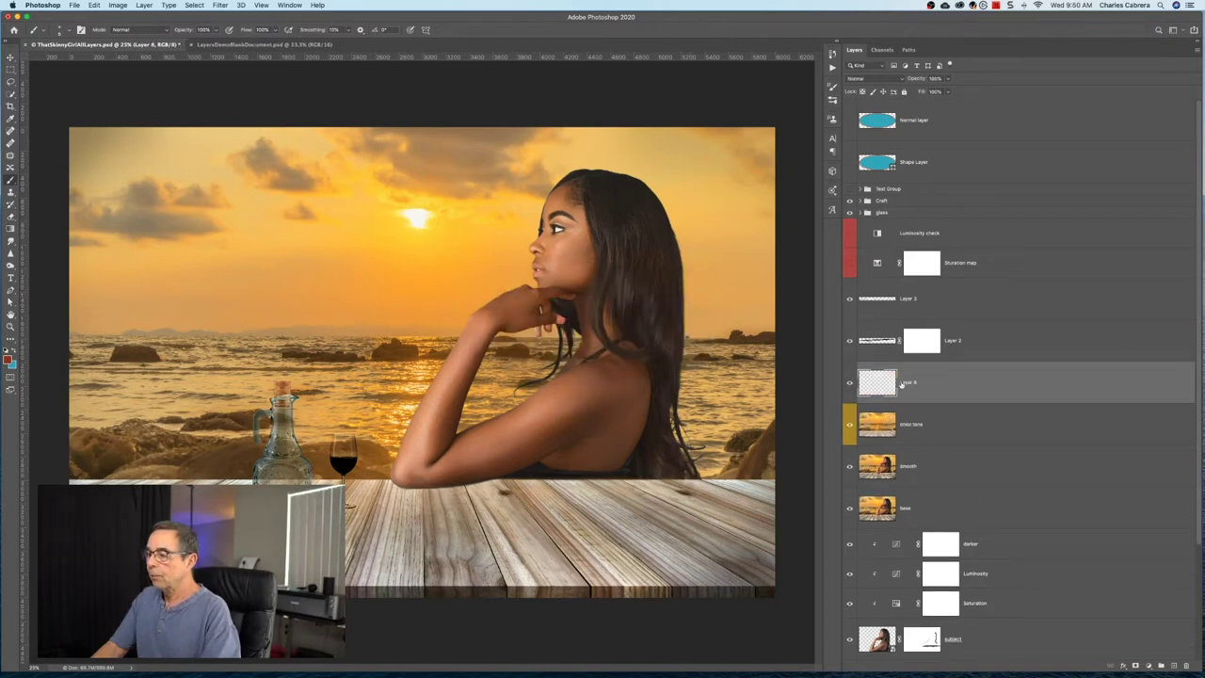
{"action": "key", "text": "super+z"}
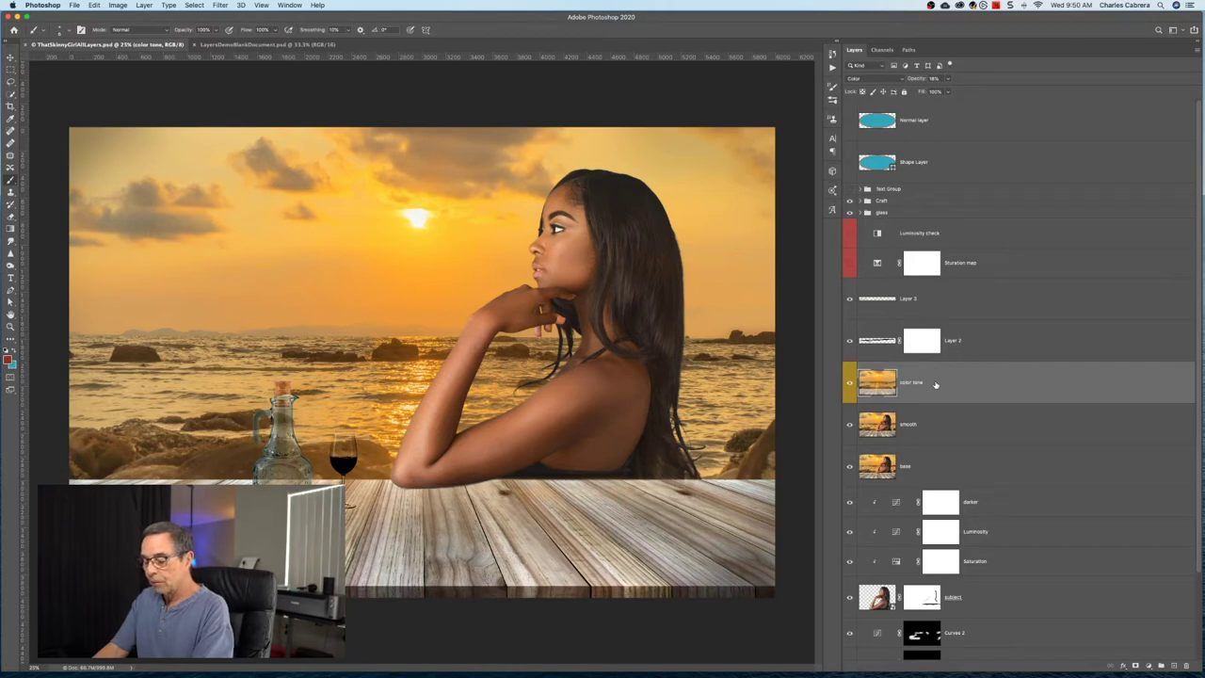
{"action": "key", "text": "super+shift+alt+n"}
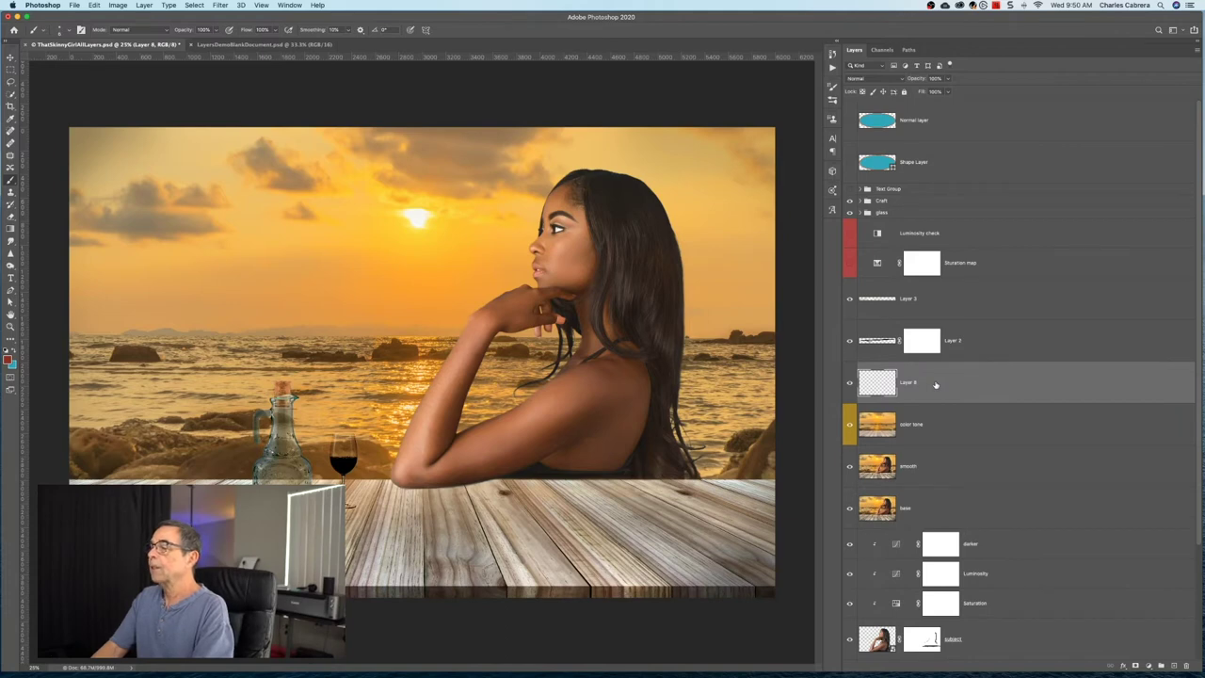
{"action": "key", "text": "Delete"}
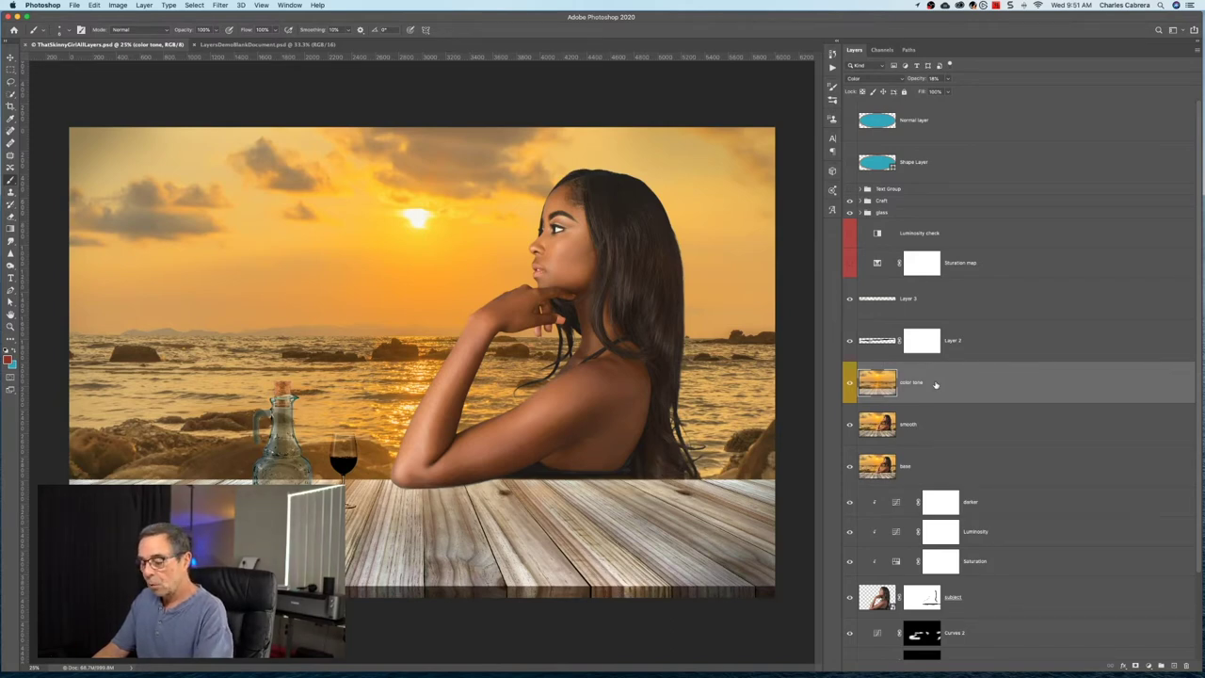
{"action": "left_click", "coordinate": [1173, 666], "text": "super"}
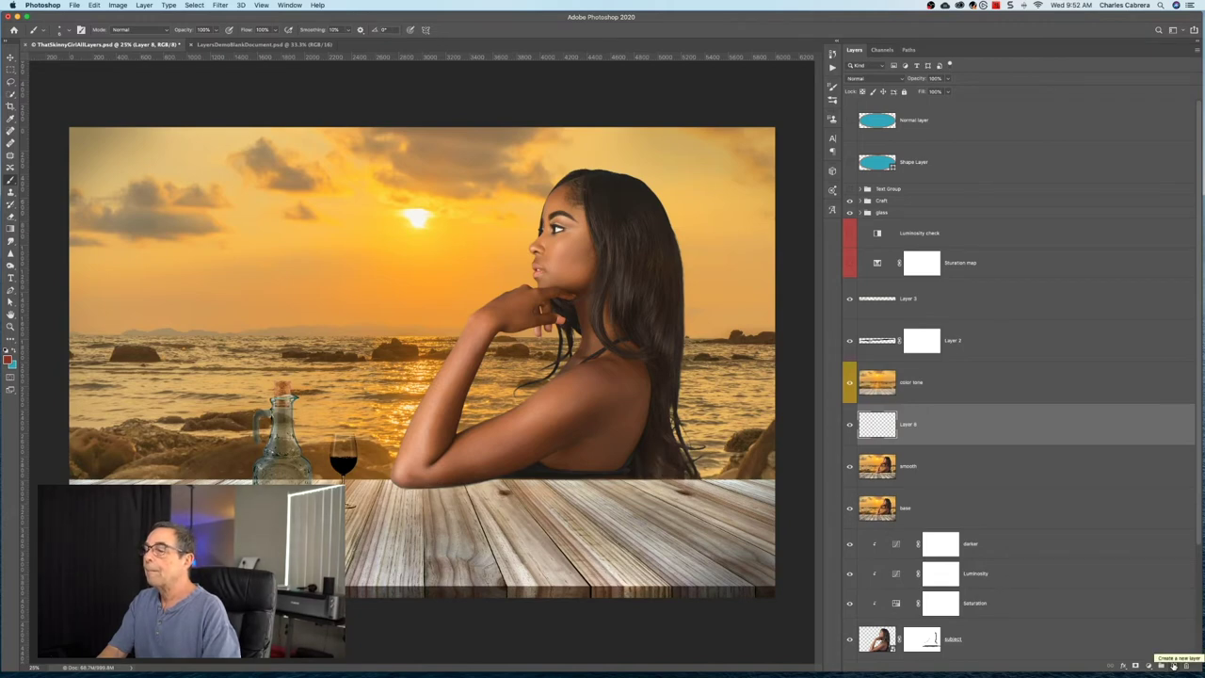
{"action": "key", "text": "super+z"}
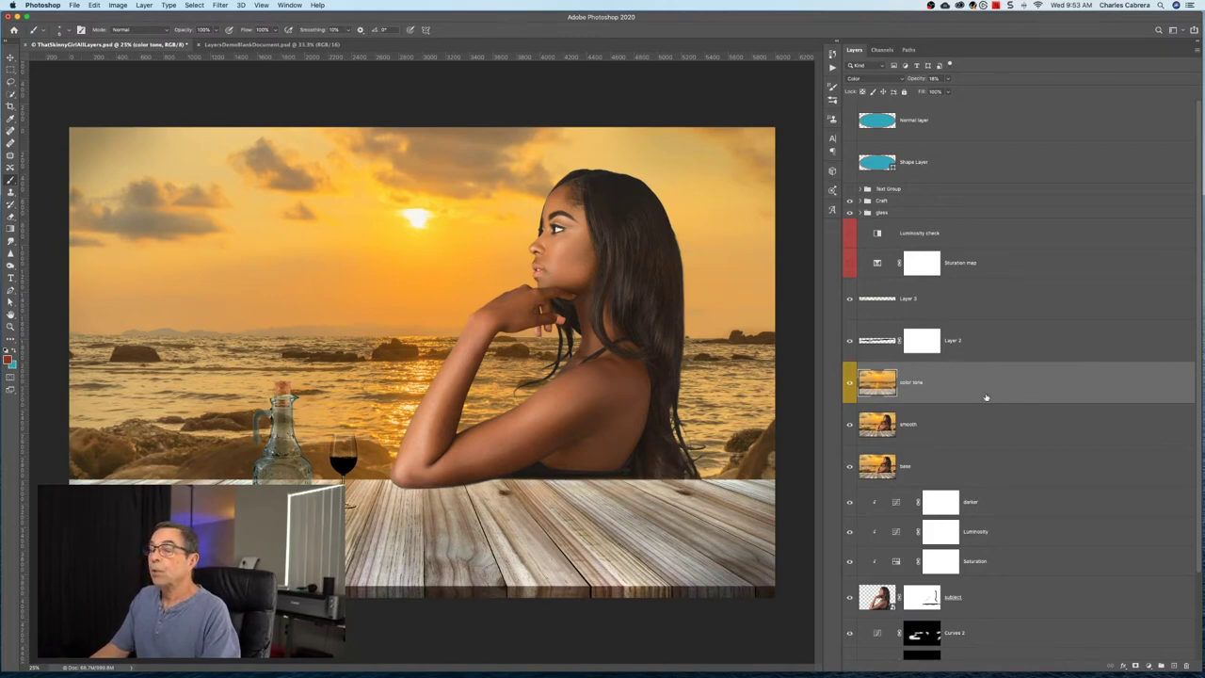
Step: Select the layers from color tone down through Saturation and hide them together
{"action": "left_click", "coordinate": [849, 384]}
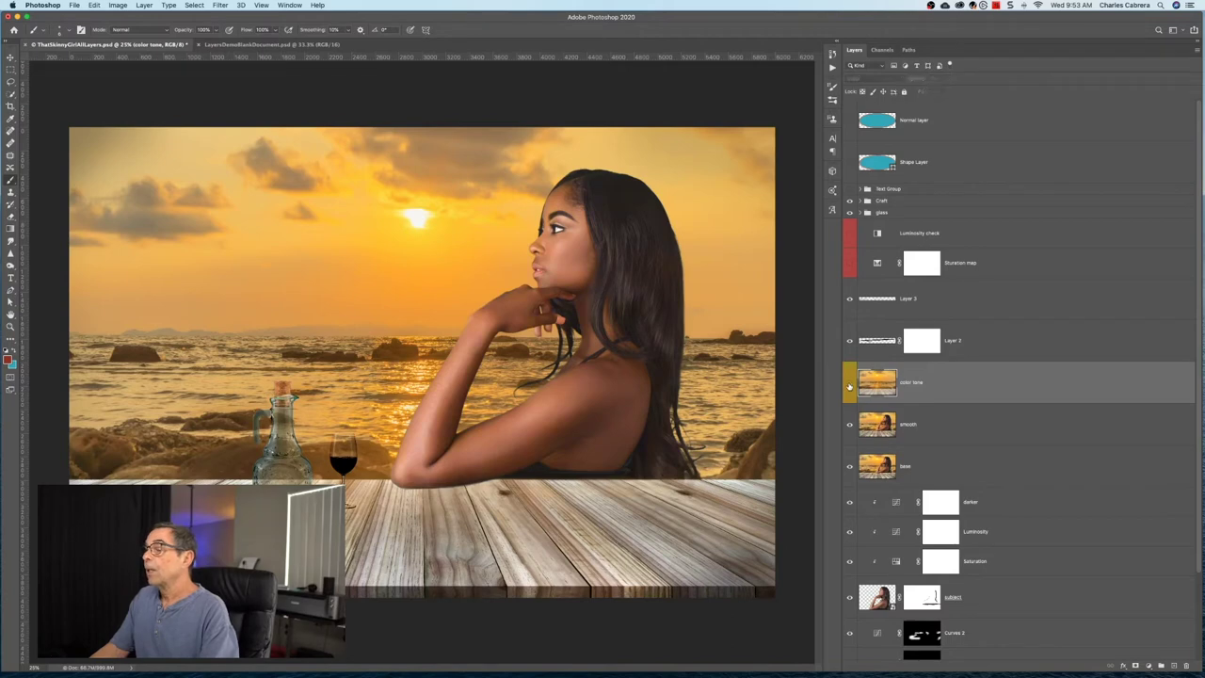
{"action": "left_click", "coordinate": [849, 384]}
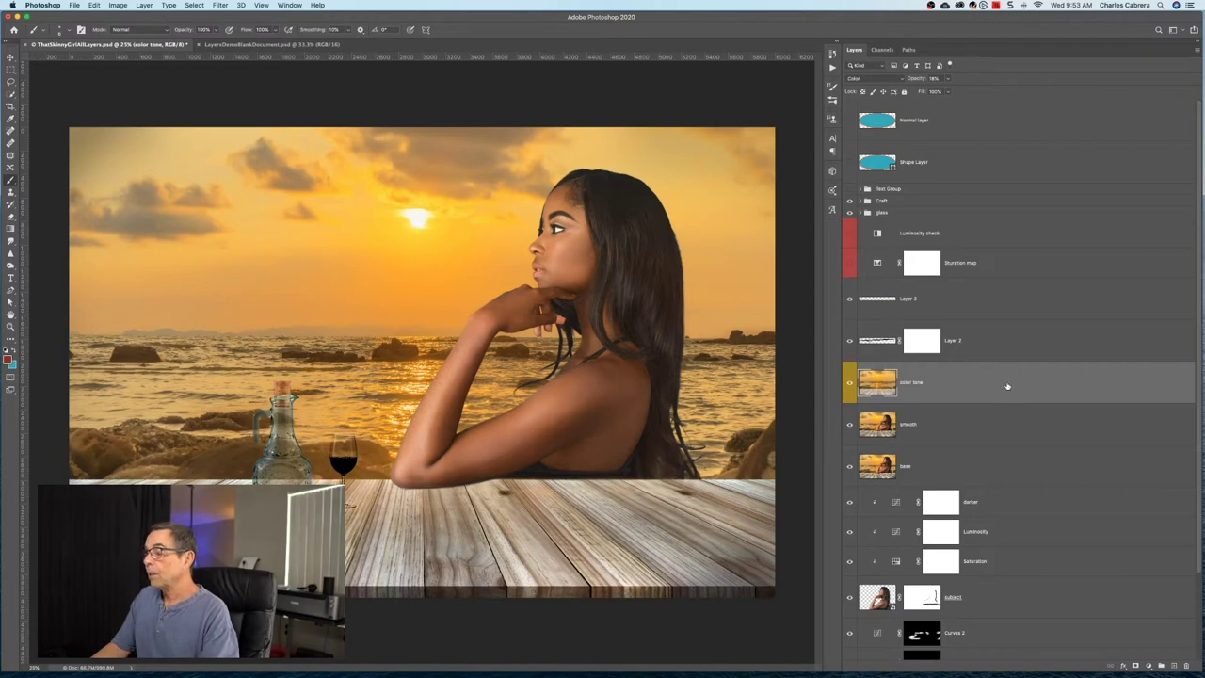
{"action": "left_click", "coordinate": [1040, 571], "text": "shift"}
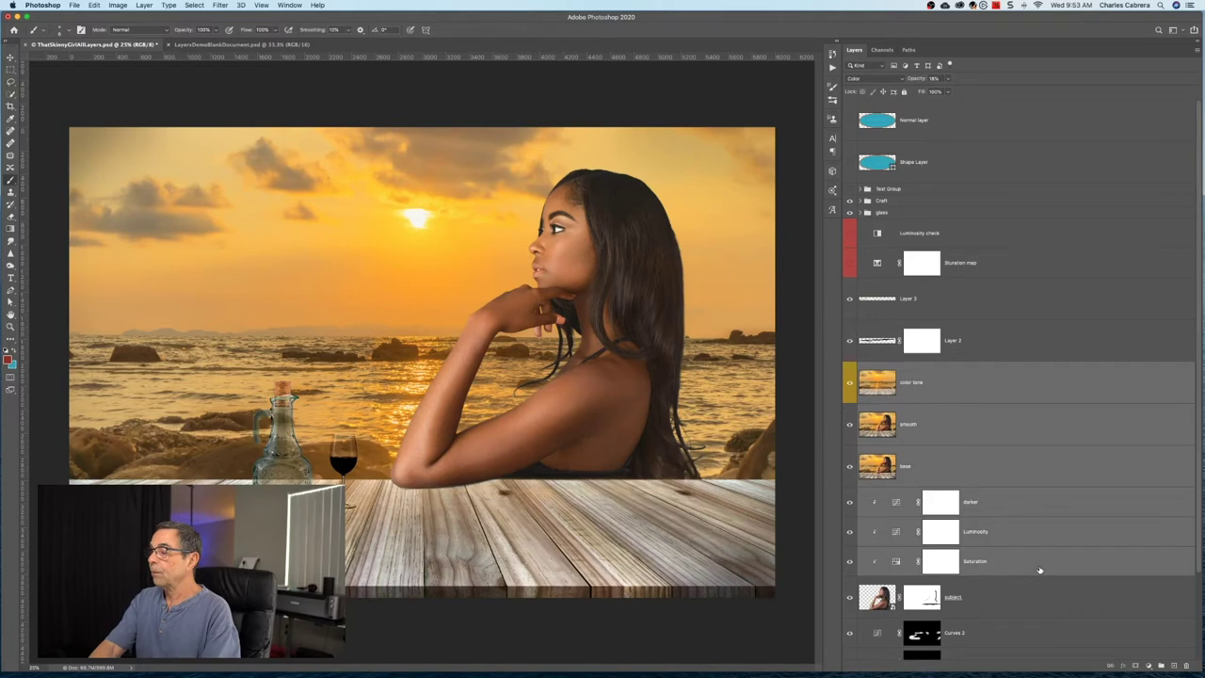
{"action": "left_click", "coordinate": [850, 387]}
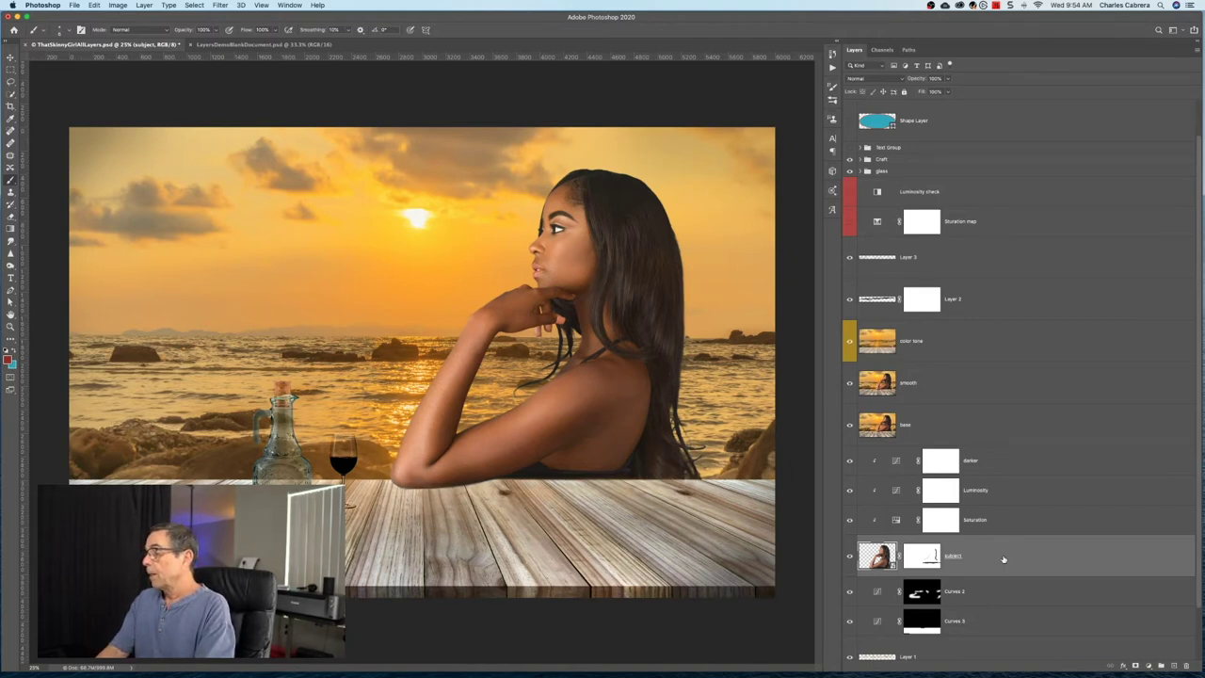
Step: Copy the subject layer into LayersDemoBlankDocument above its orange background, then return to the beach composite
{"action": "key", "text": "super+c"}
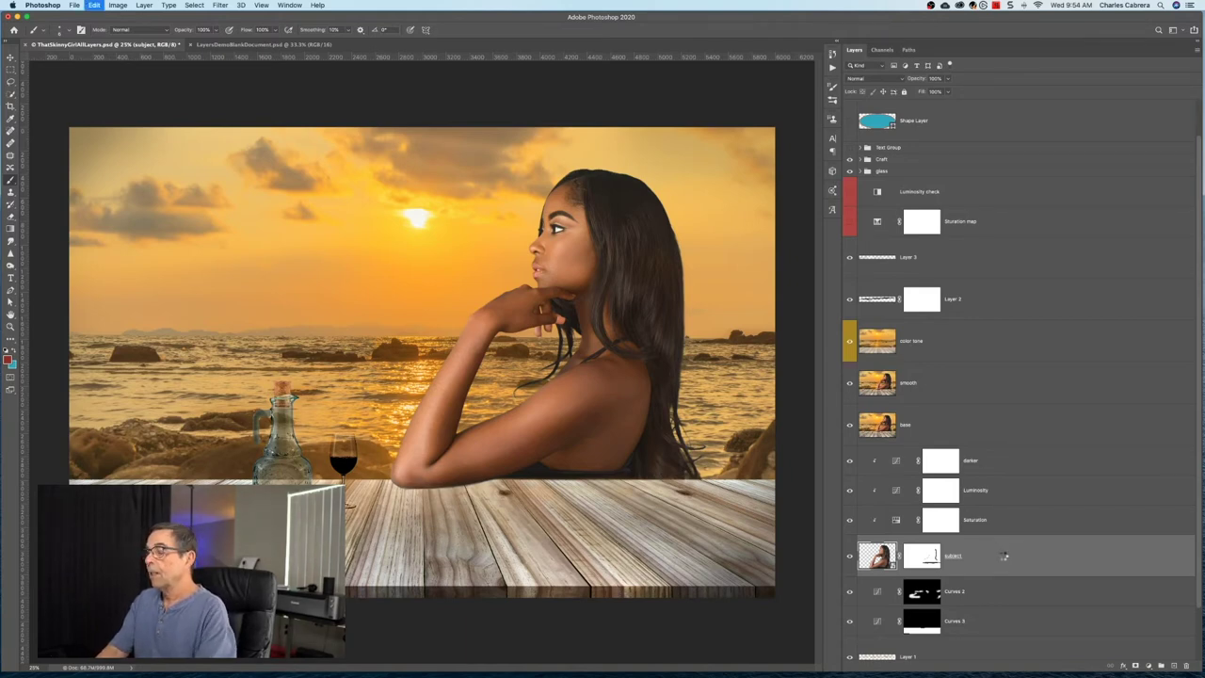
{"action": "left_click", "coordinate": [215, 44]}
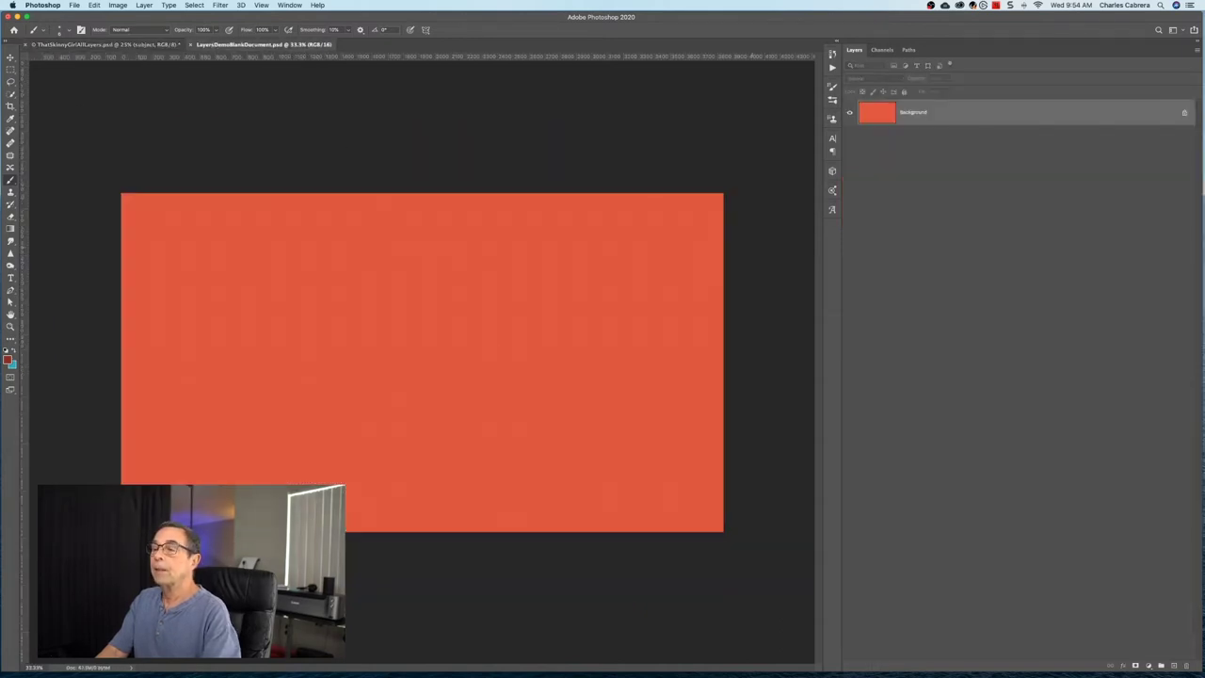
{"action": "key", "text": "super+v"}
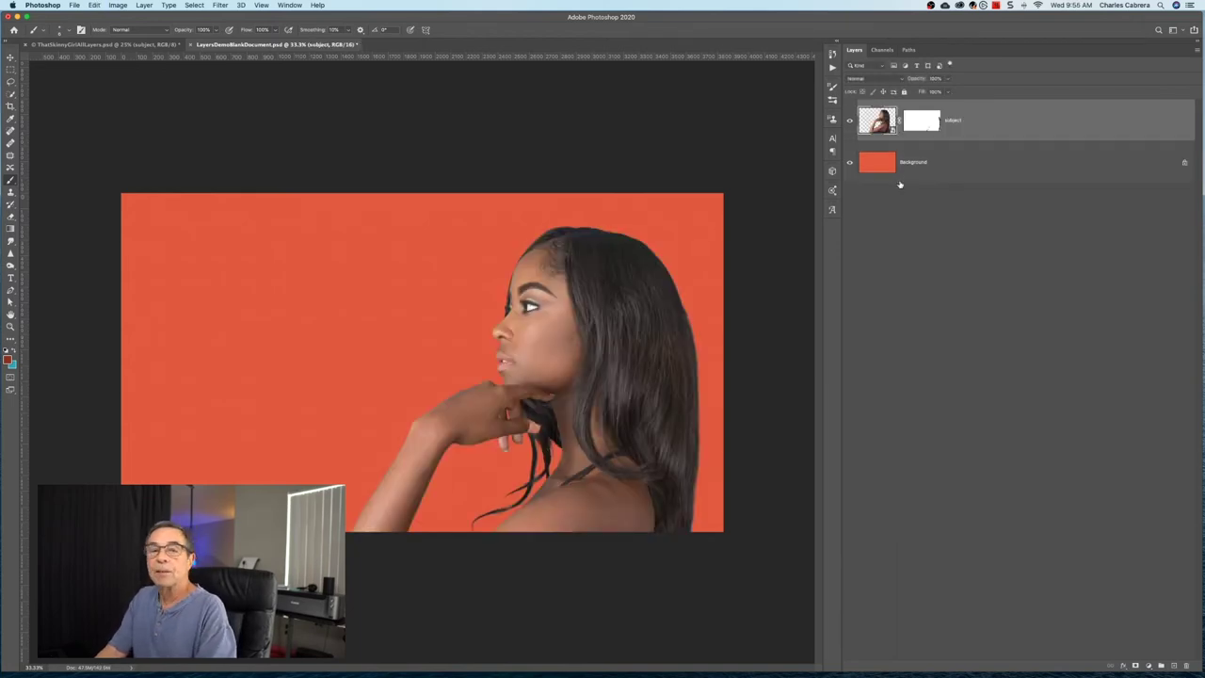
{"action": "left_click", "coordinate": [129, 45]}
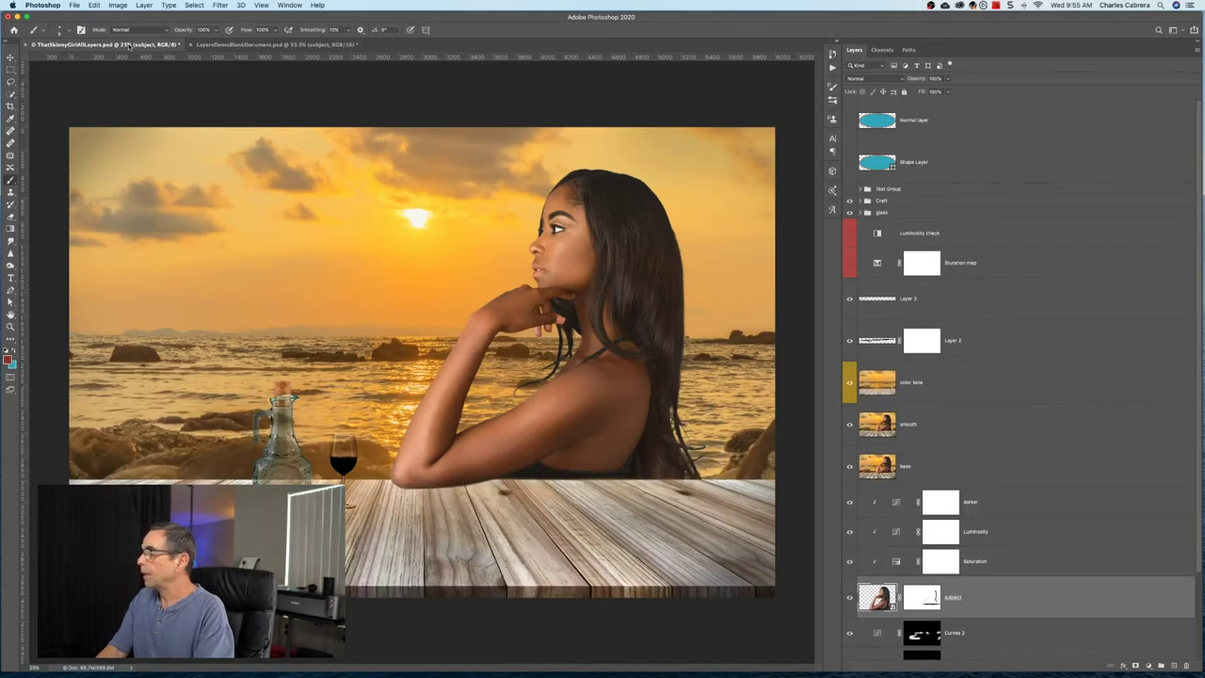
Step: Give the Craft group a green colour label
{"action": "scroll", "coordinate": [1014, 333], "scroll_direction": "down", "scroll_amount": 3}
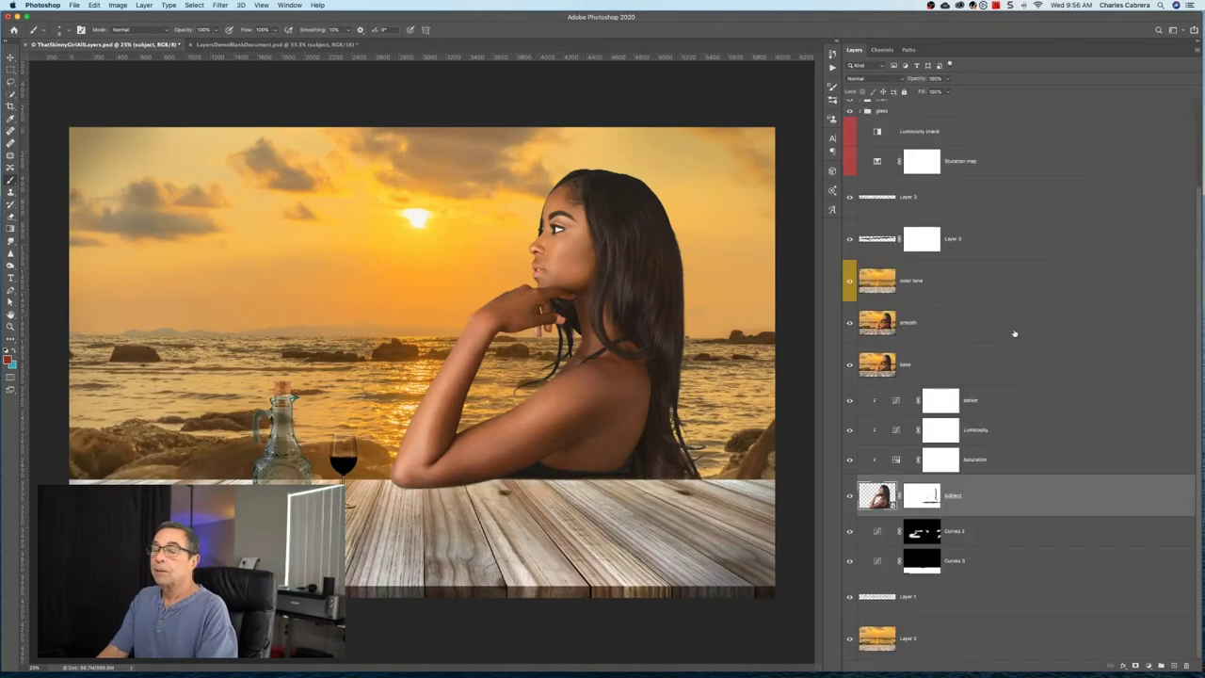
{"action": "scroll", "coordinate": [1013, 333], "scroll_direction": "up", "scroll_amount": 3}
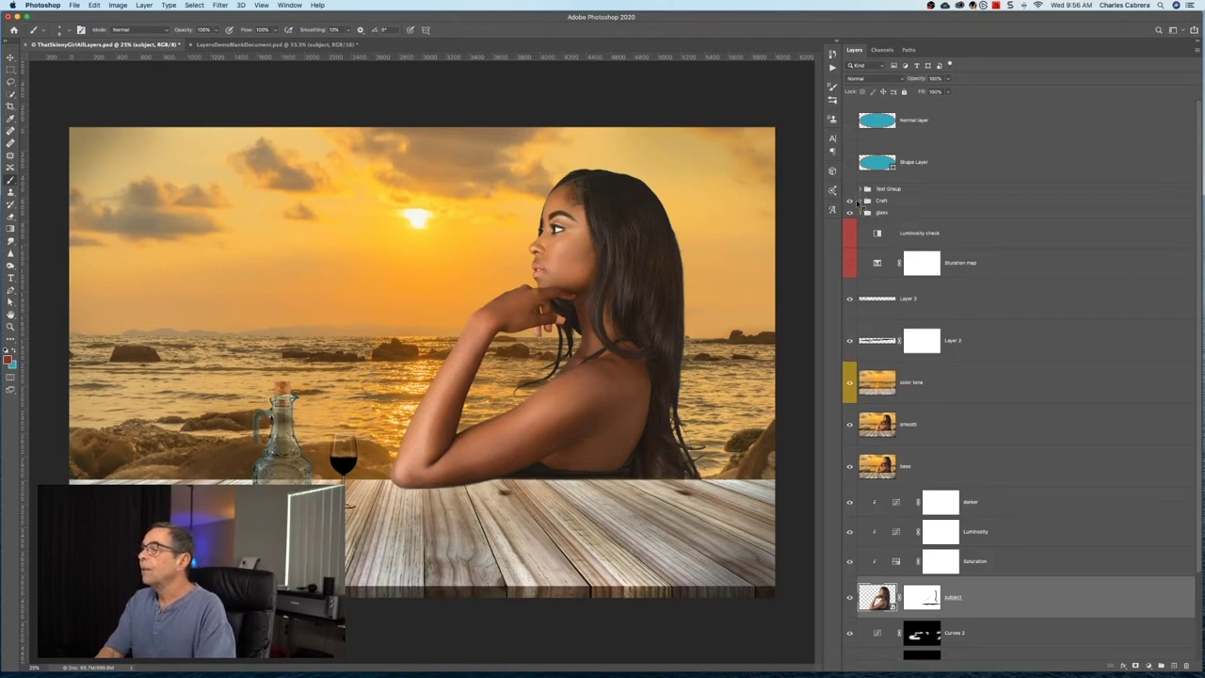
{"action": "right_click", "coordinate": [858, 203]}
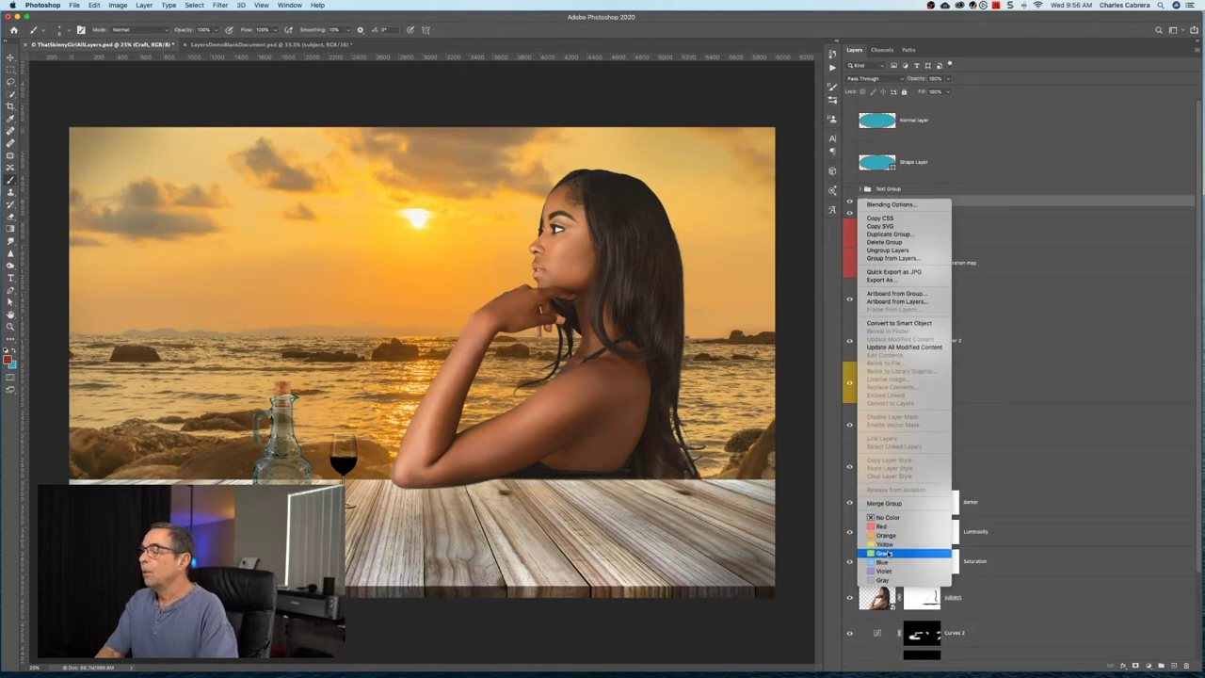
{"action": "left_click", "coordinate": [888, 554]}
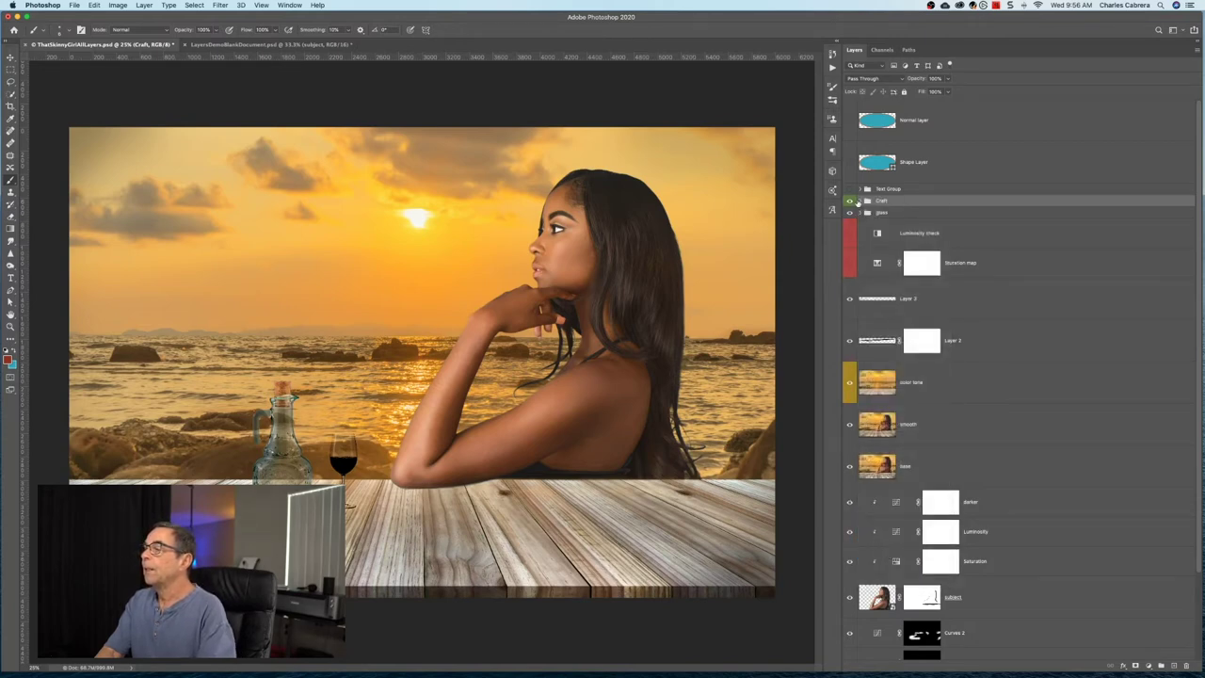
Step: Expand and collapse the Craft and glass groups to check their layers
{"action": "left_click", "coordinate": [858, 202]}
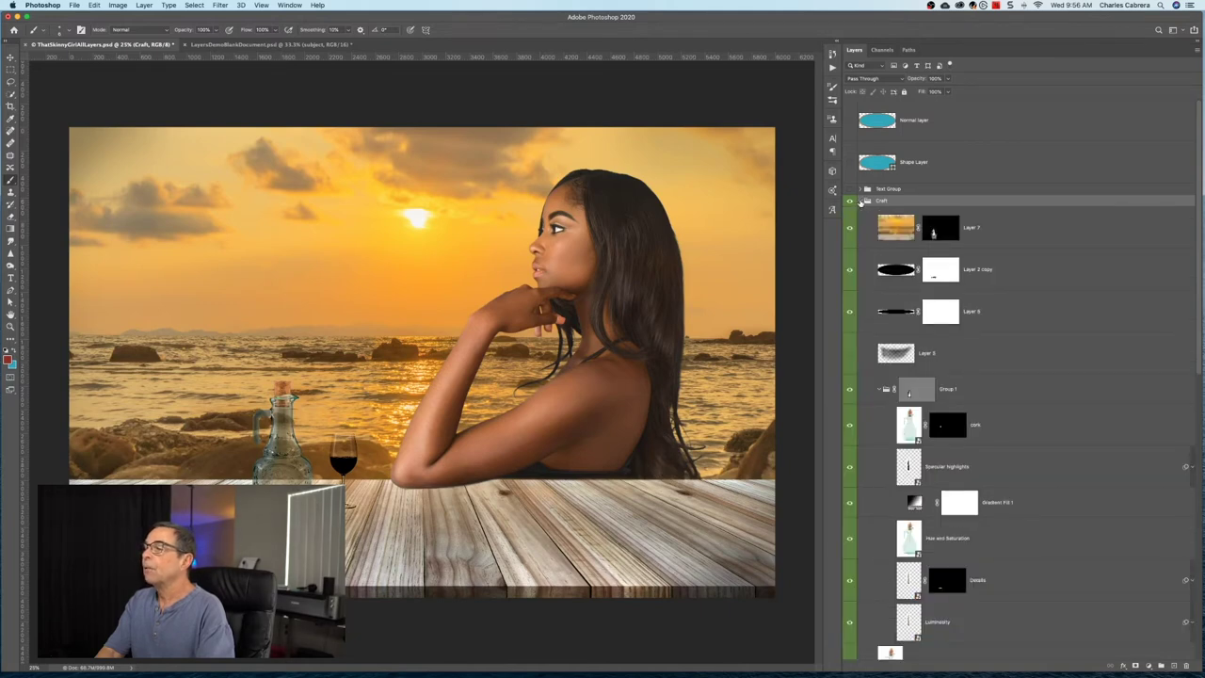
{"action": "left_click", "coordinate": [860, 201]}
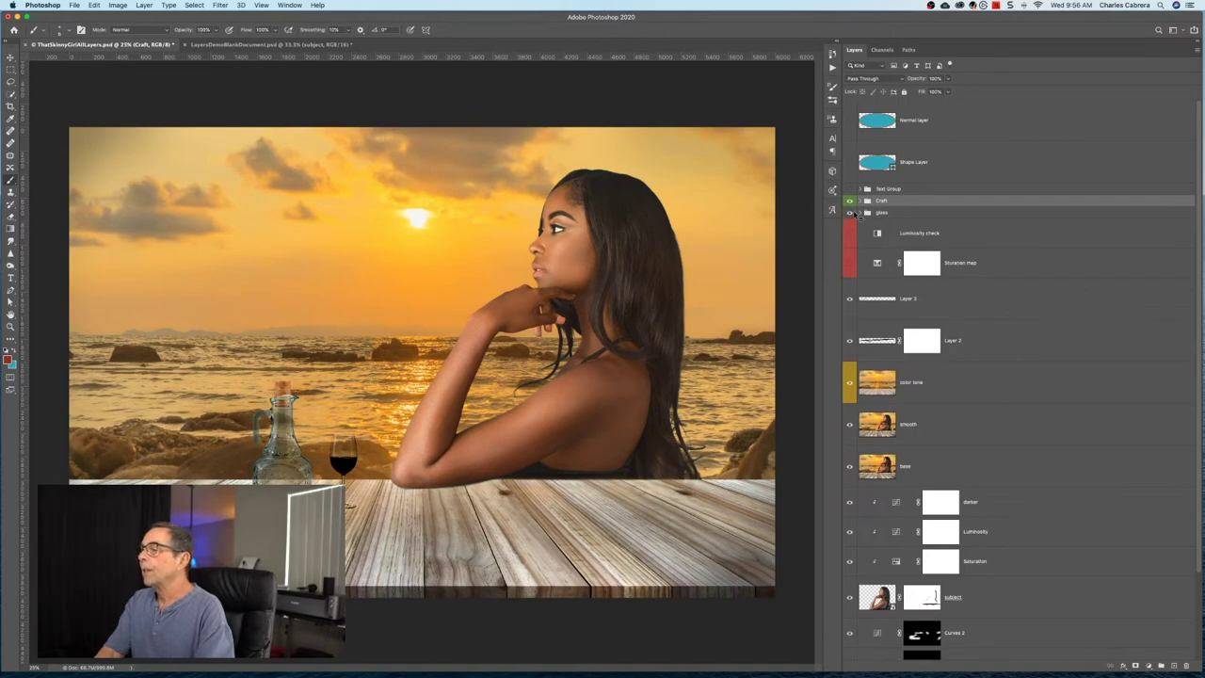
{"action": "right_click", "coordinate": [857, 213]}
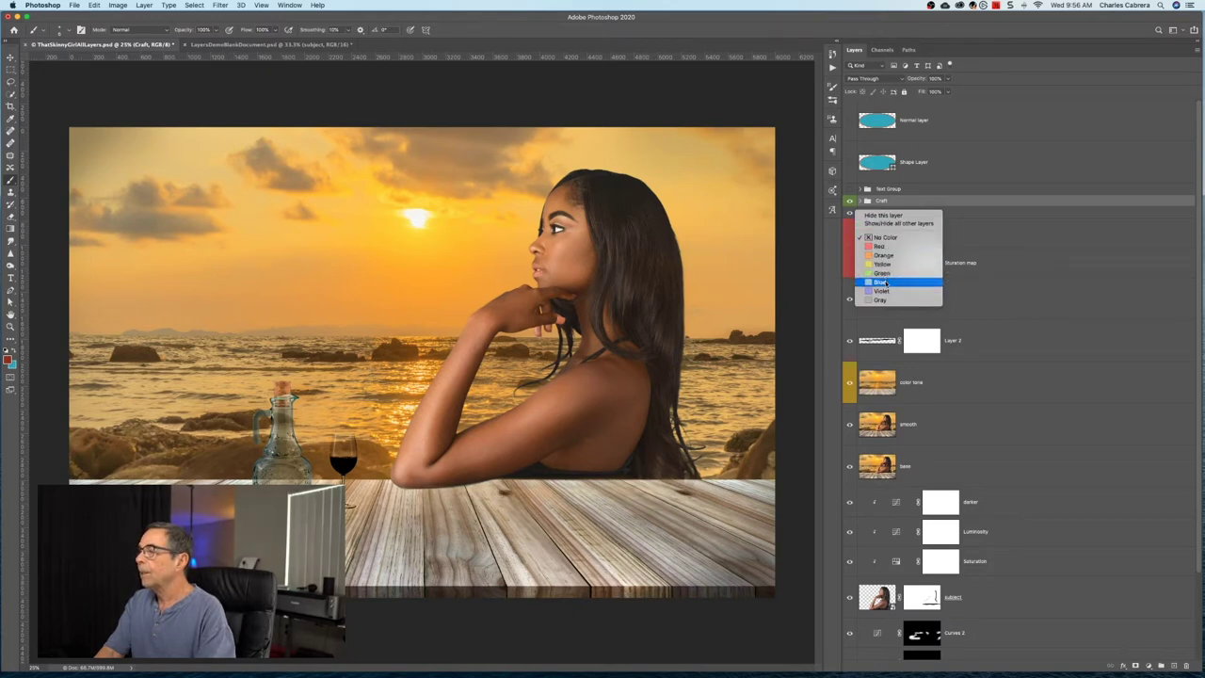
{"action": "left_click", "coordinate": [861, 215]}
{"action": "left_click", "coordinate": [860, 215]}
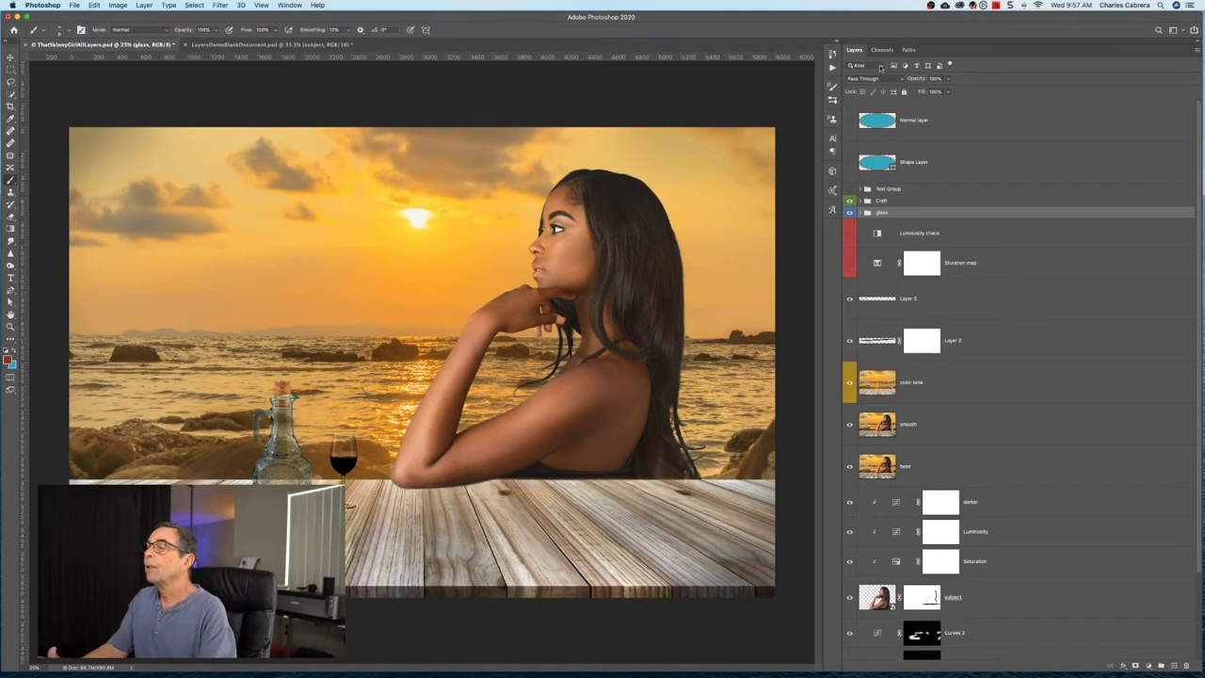
{"action": "left_click", "coordinate": [880, 68]}
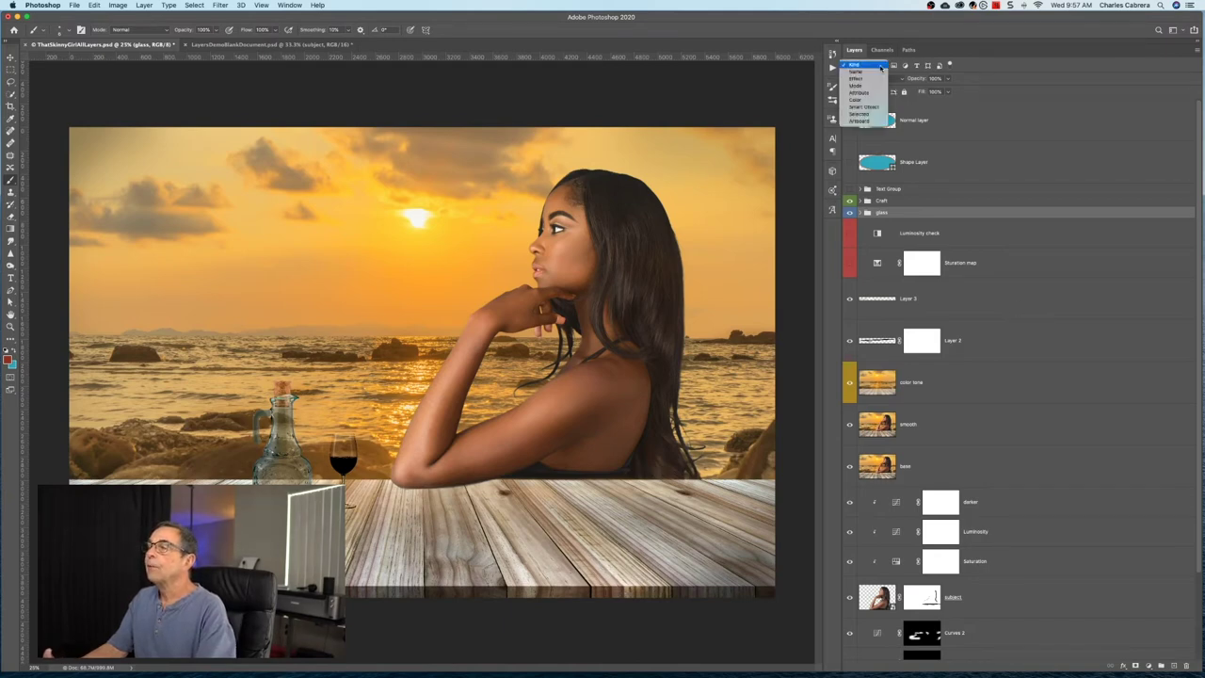
{"action": "left_click", "coordinate": [880, 68]}
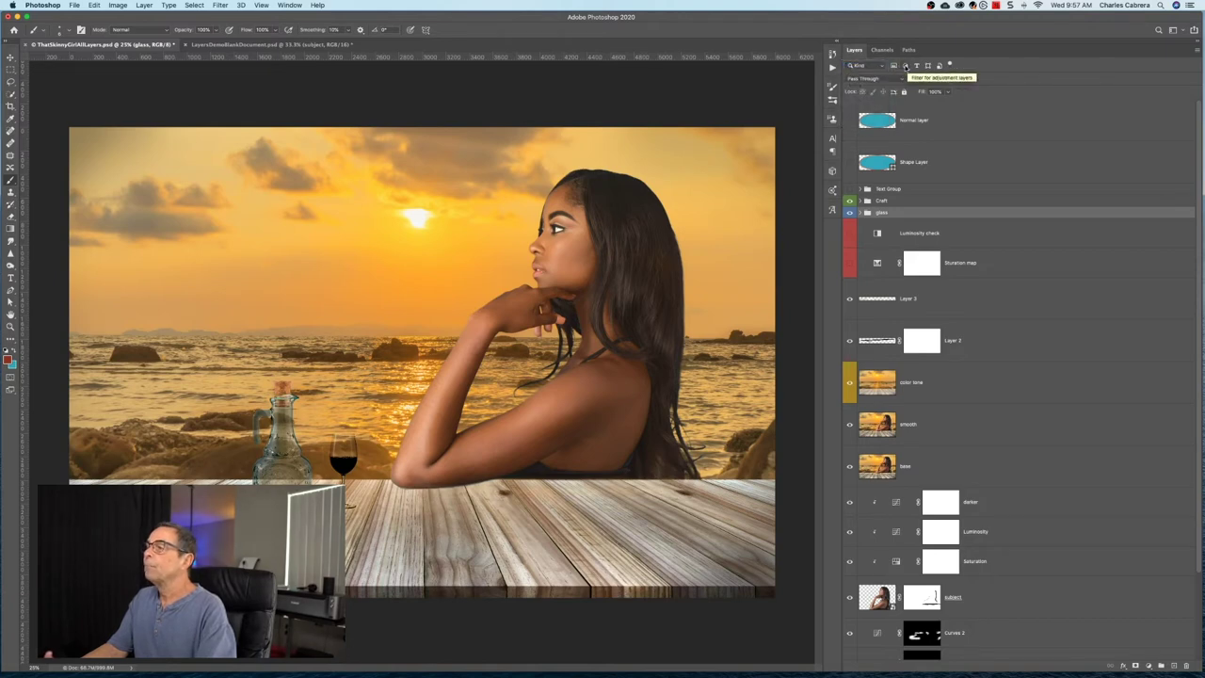
{"action": "left_click", "coordinate": [906, 67]}
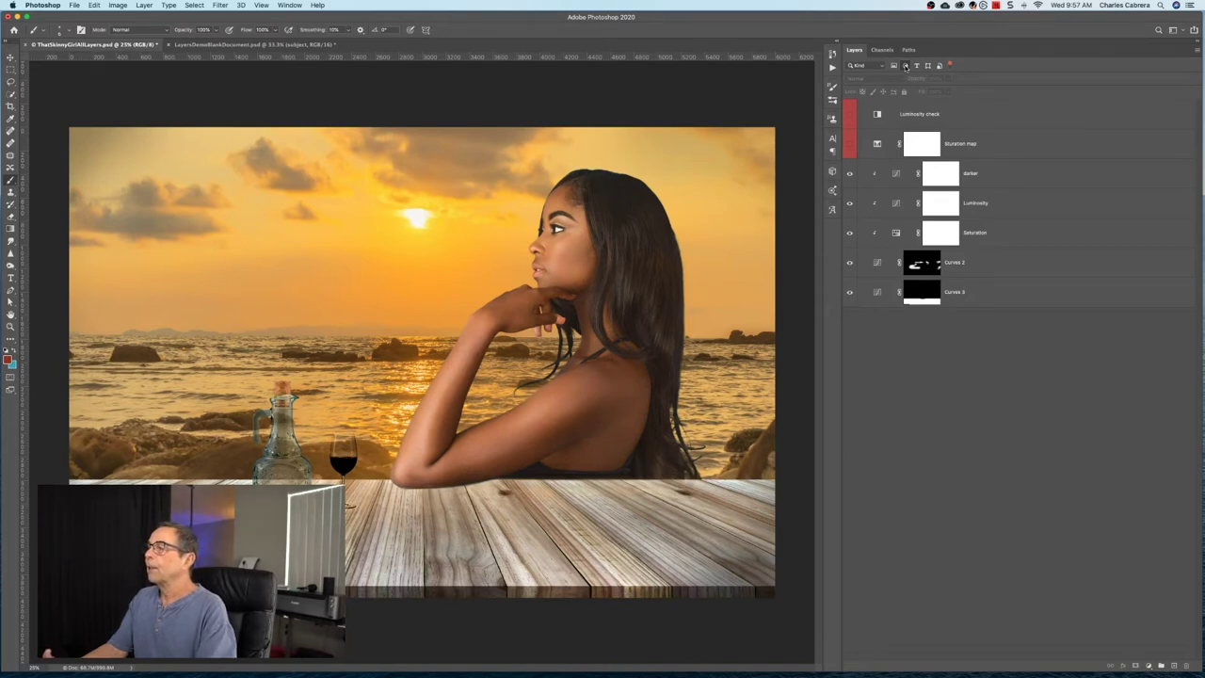
{"action": "left_click", "coordinate": [905, 66]}
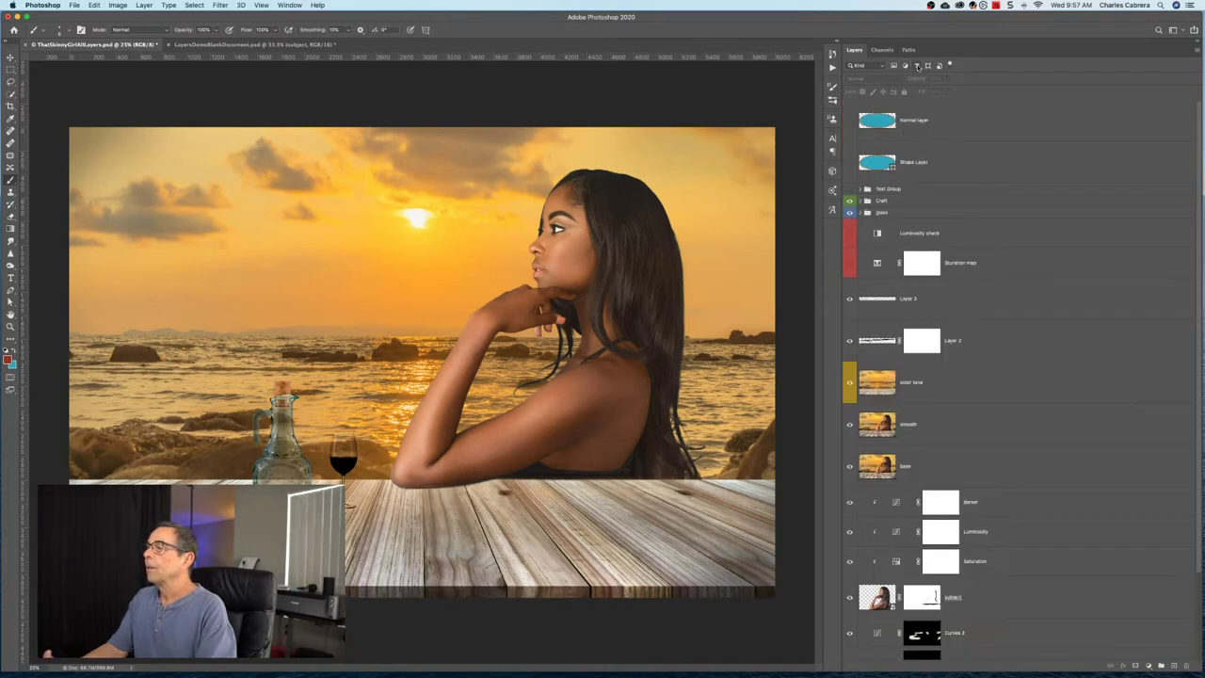
{"action": "left_click", "coordinate": [917, 66]}
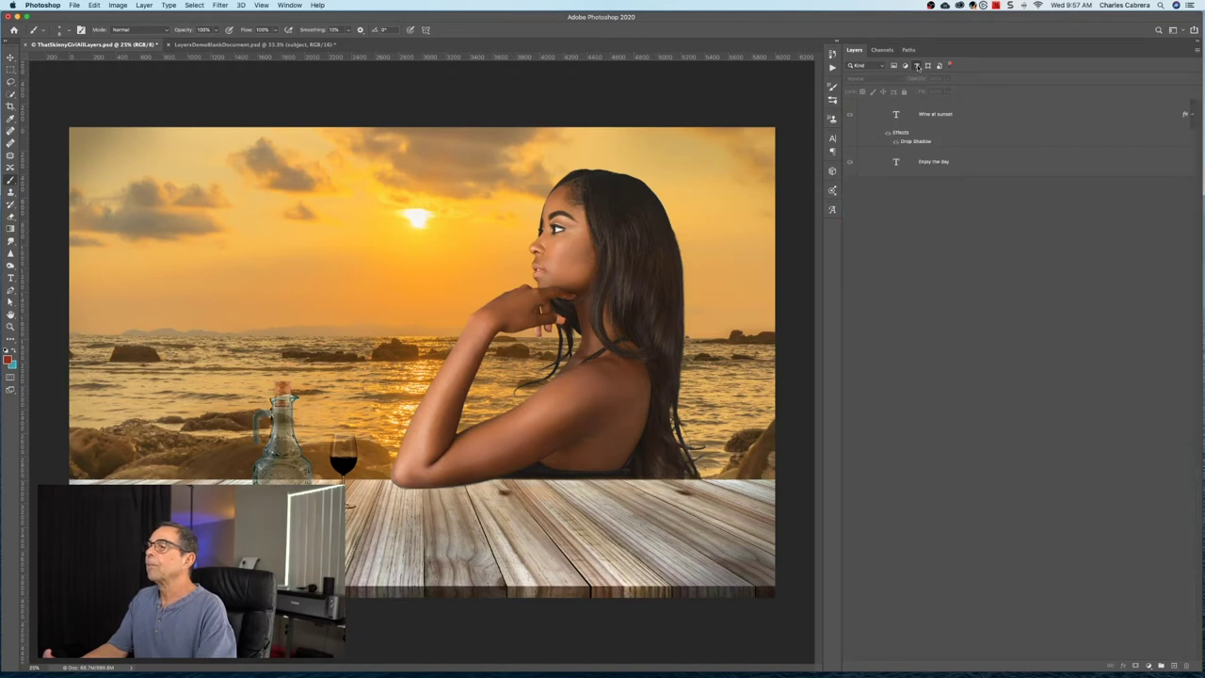
{"action": "left_click", "coordinate": [918, 66]}
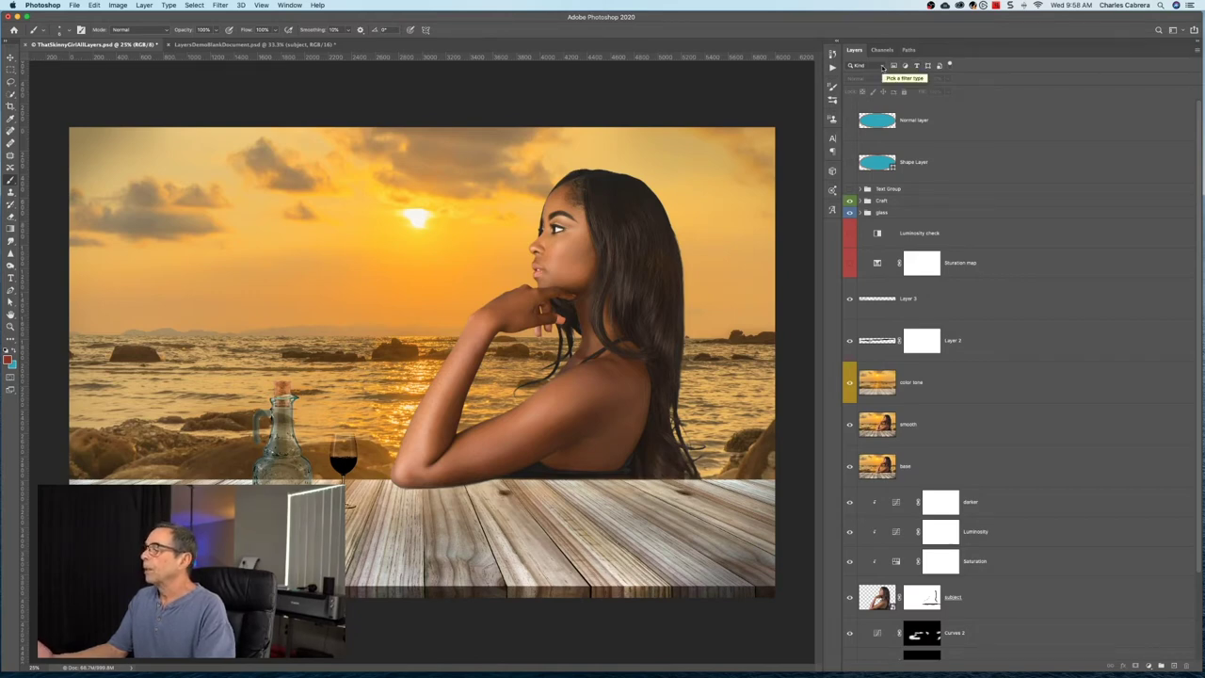
{"action": "left_click", "coordinate": [882, 66]}
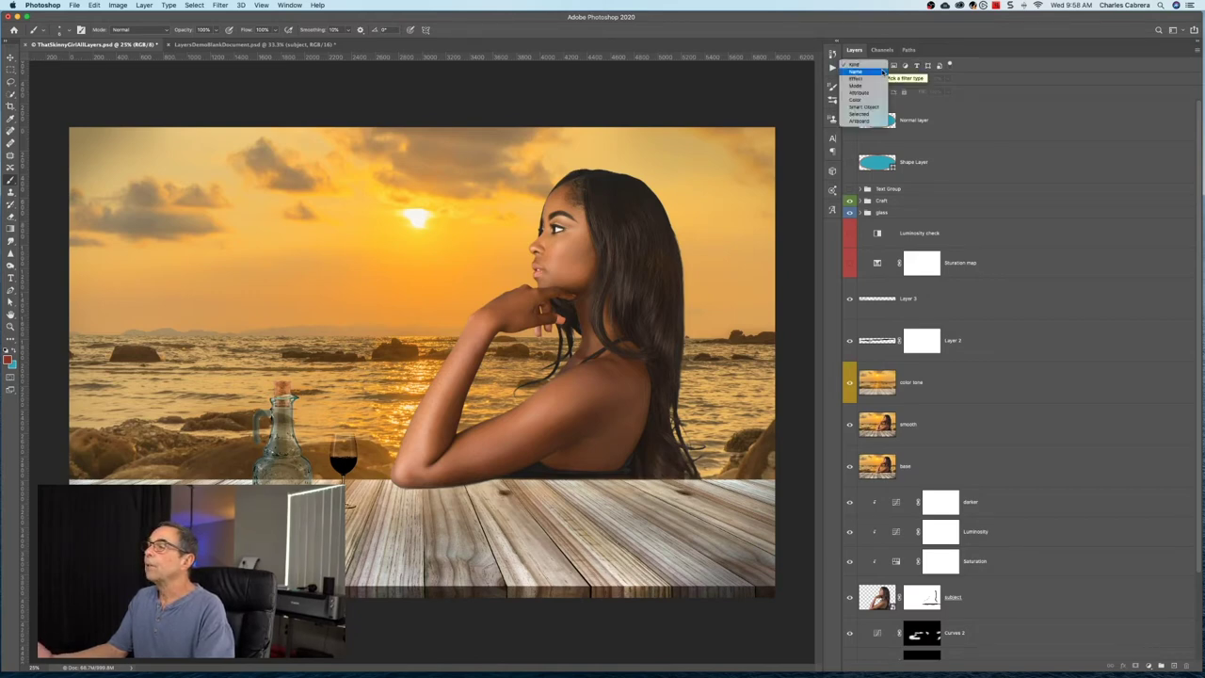
{"action": "left_click", "coordinate": [861, 101]}
{"action": "left_click", "coordinate": [943, 67]}
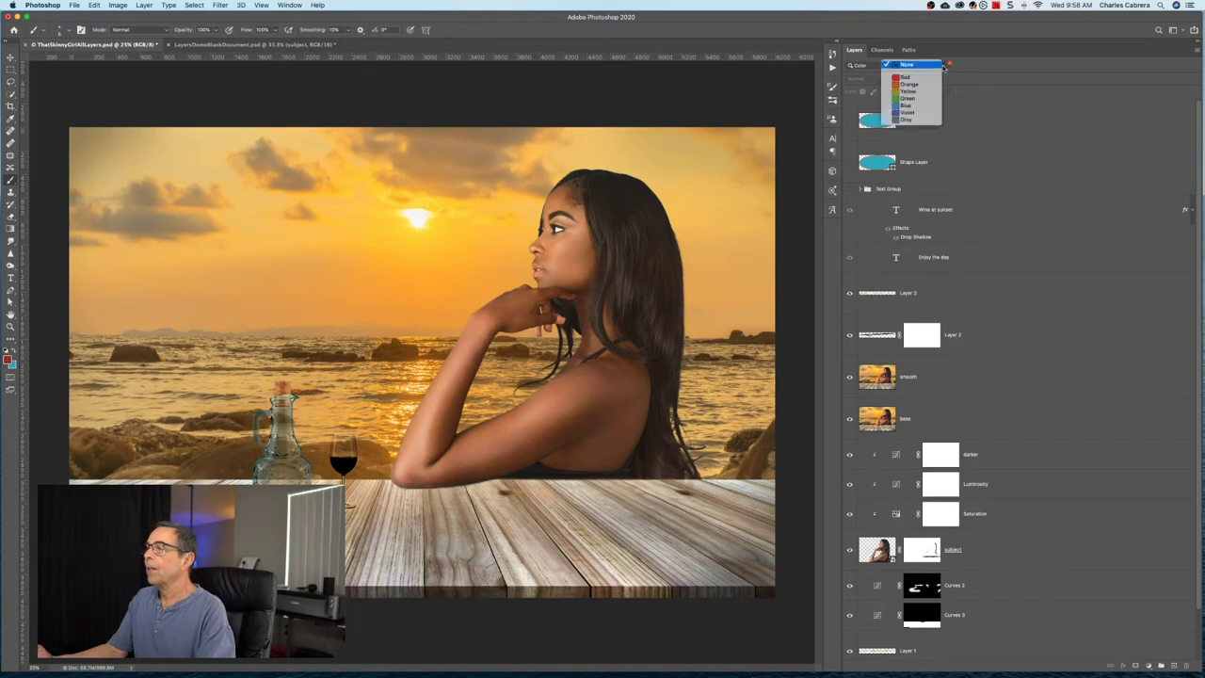
{"action": "left_click", "coordinate": [928, 105]}
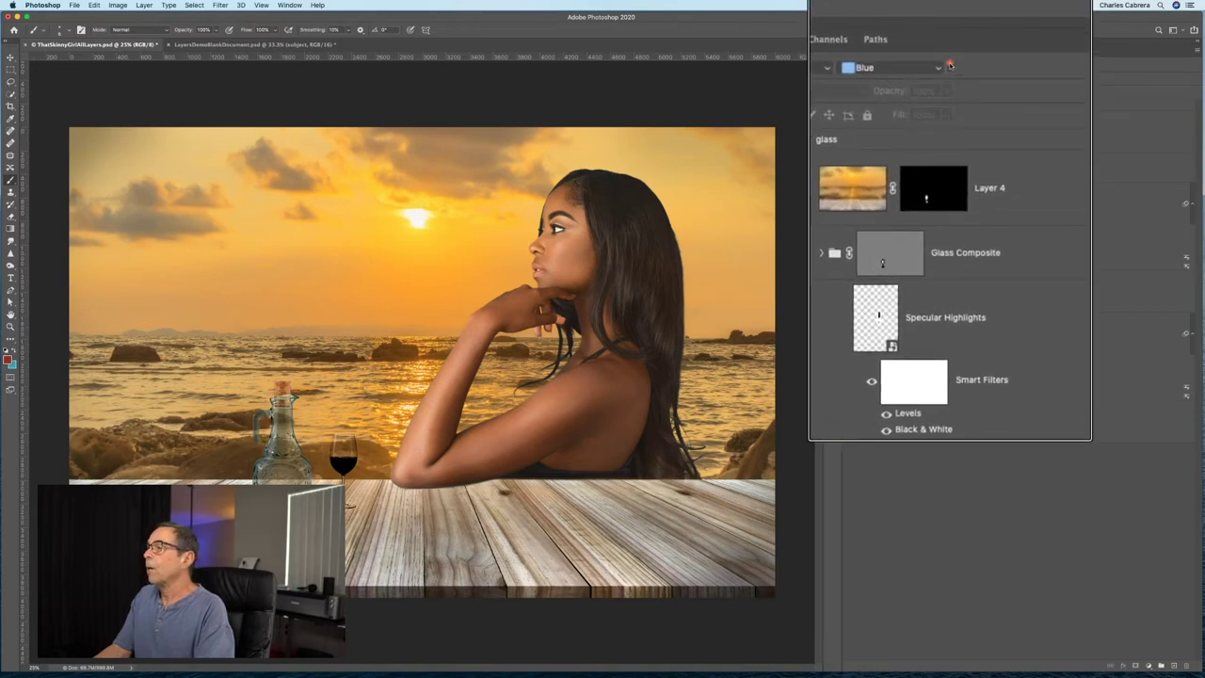
{"action": "left_click", "coordinate": [949, 66]}
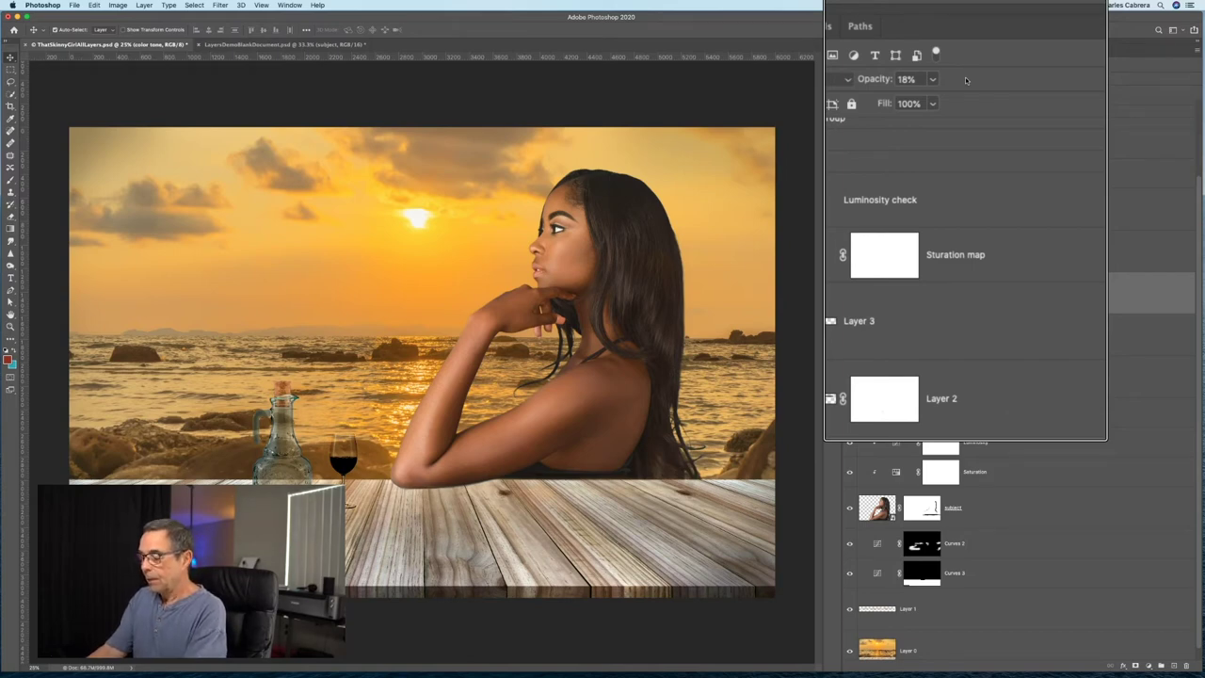
{"action": "key", "text": "4"}
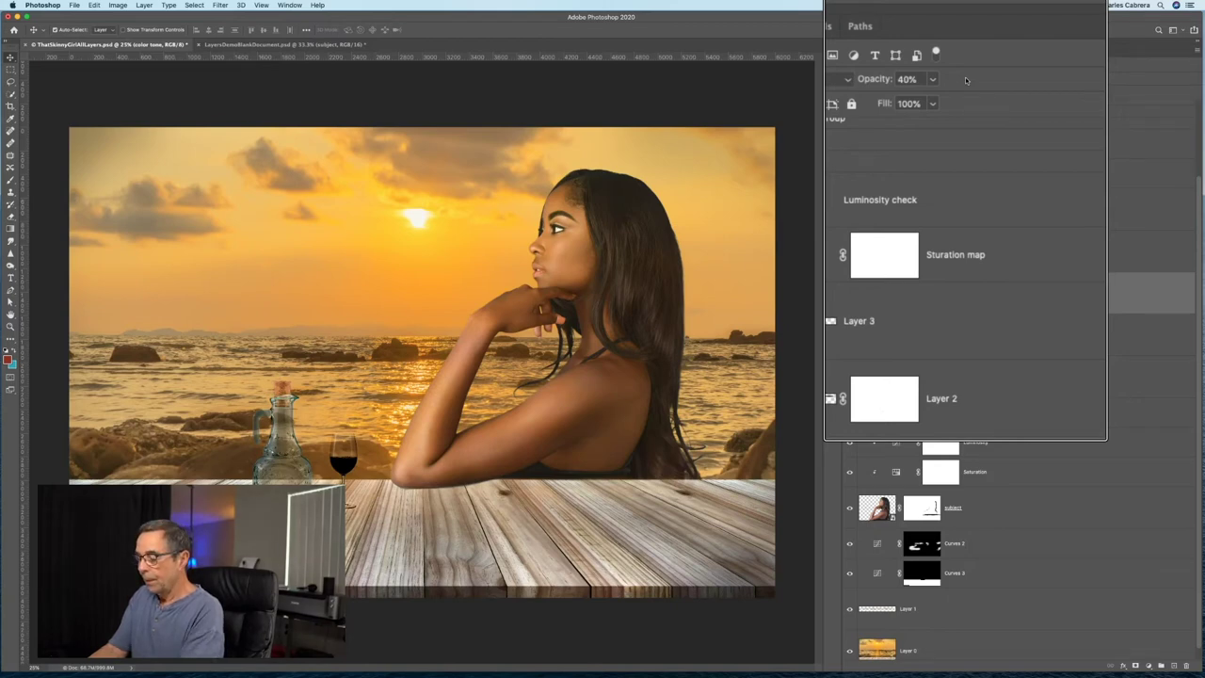
{"action": "key", "text": "7"}
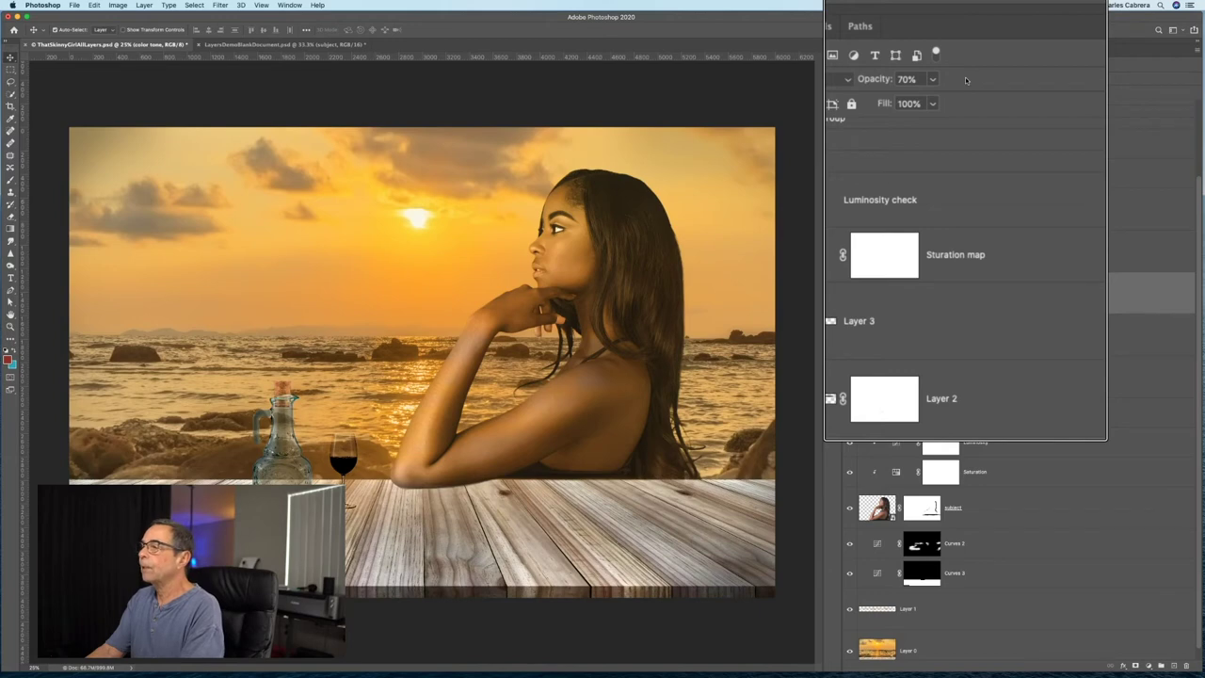
{"action": "key", "text": "1"}
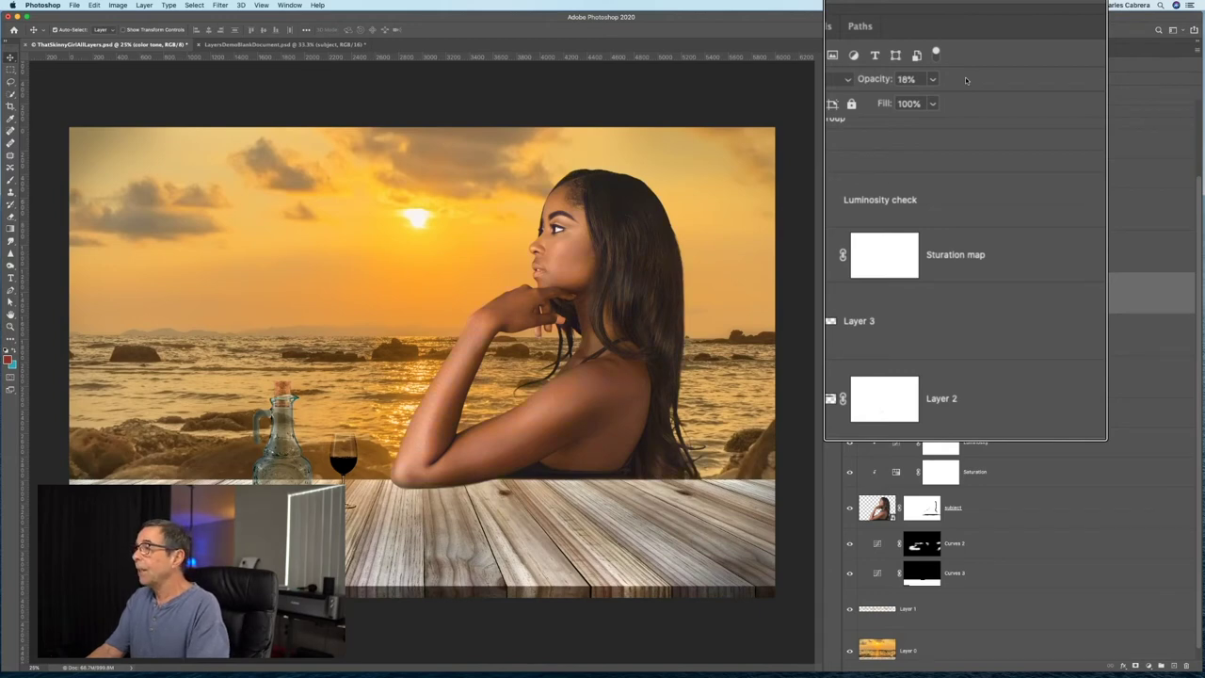
{"action": "left_click", "coordinate": [1022, 491]}
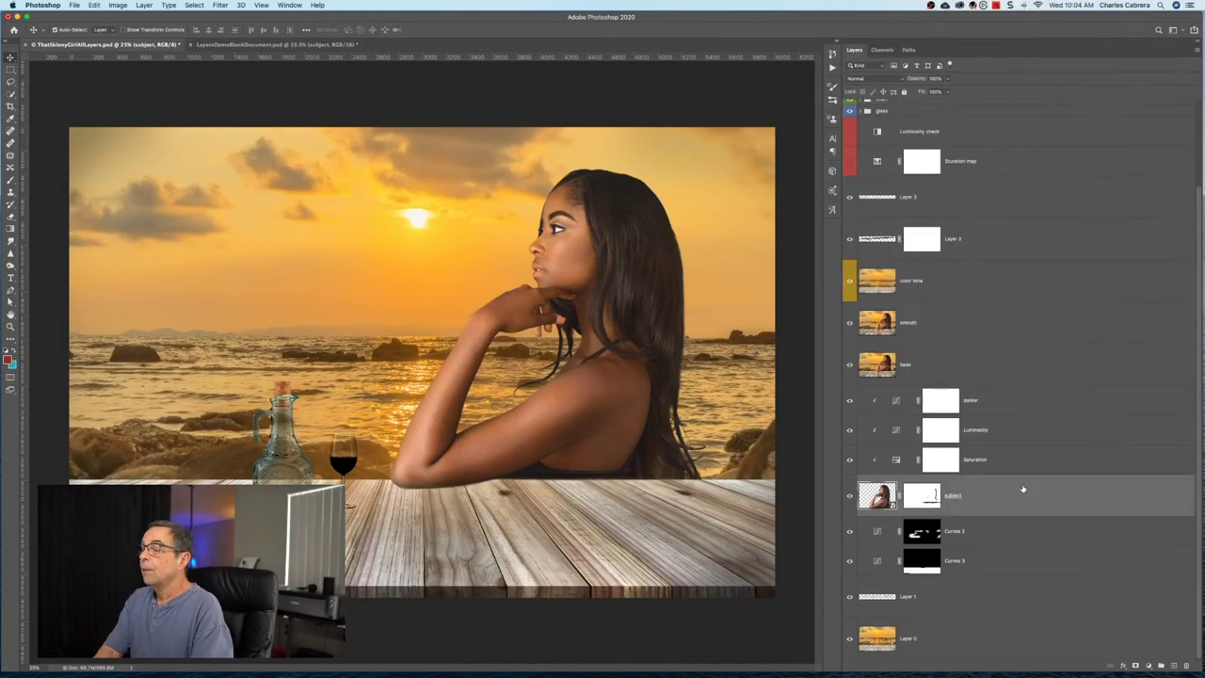
{"action": "left_click", "coordinate": [850, 497], "text": "alt"}
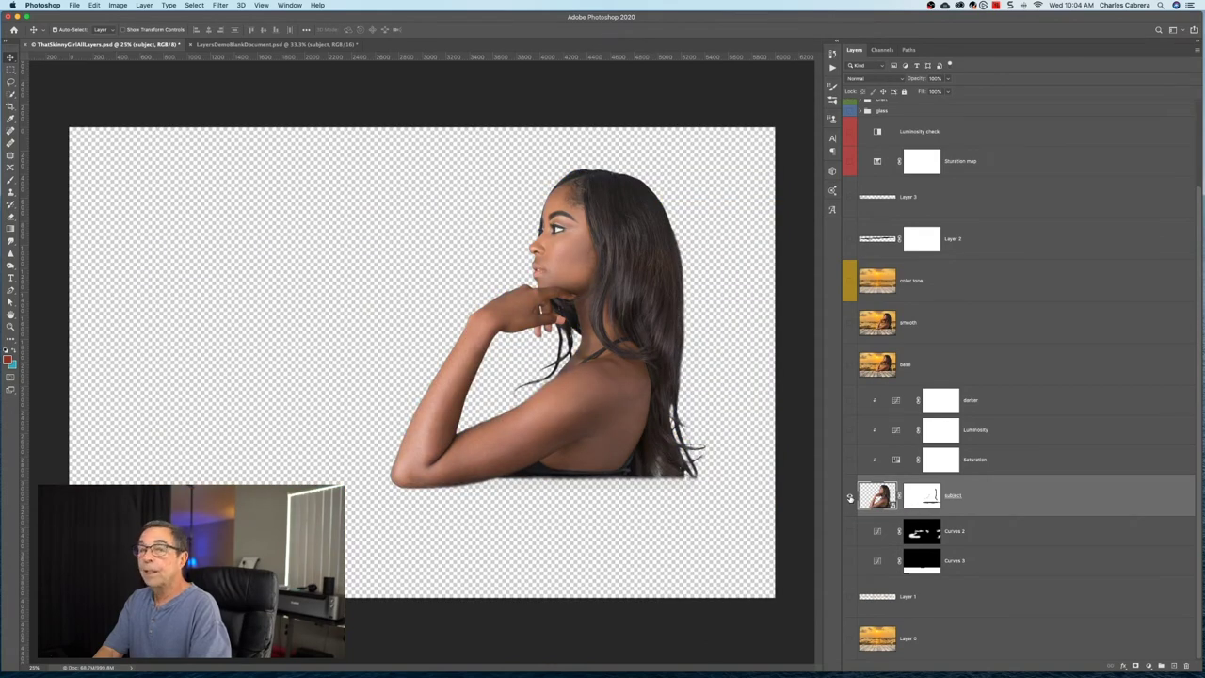
{"action": "left_click", "coordinate": [850, 497], "text": "alt"}
{"action": "left_click", "coordinate": [985, 401]}
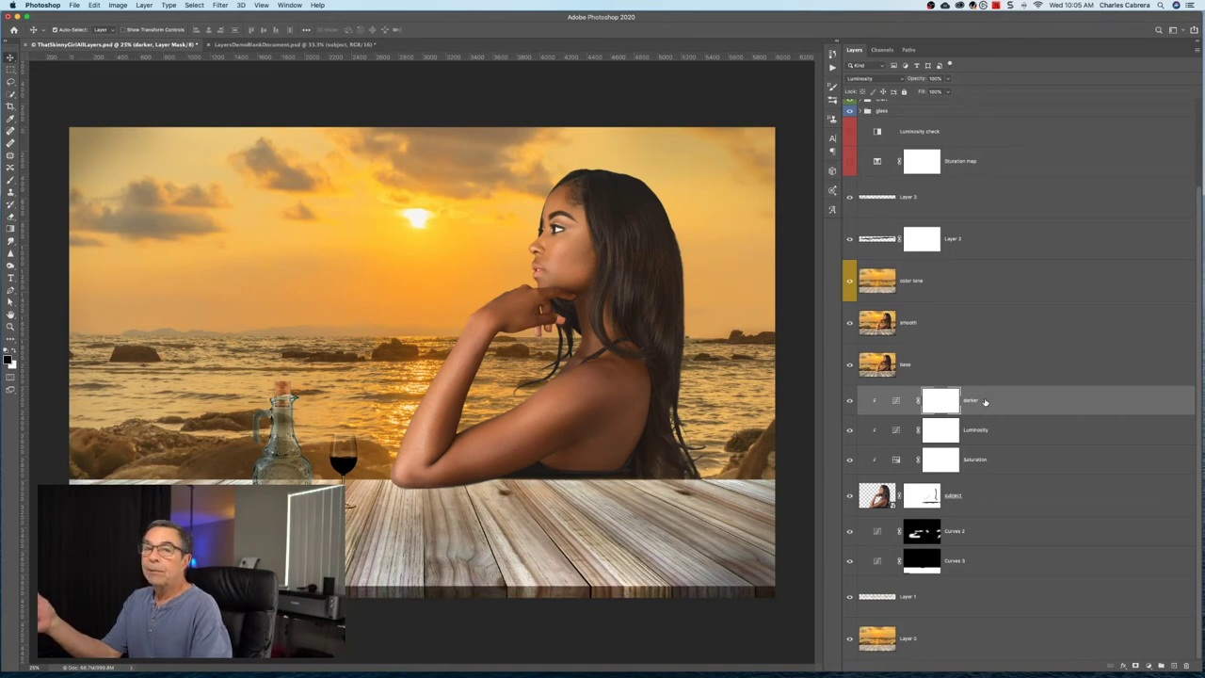
Step: Rename the darker layer to darker1 and the Luminosity layer to Lum2, then select Layer 3
{"action": "double_click", "coordinate": [972, 400]}
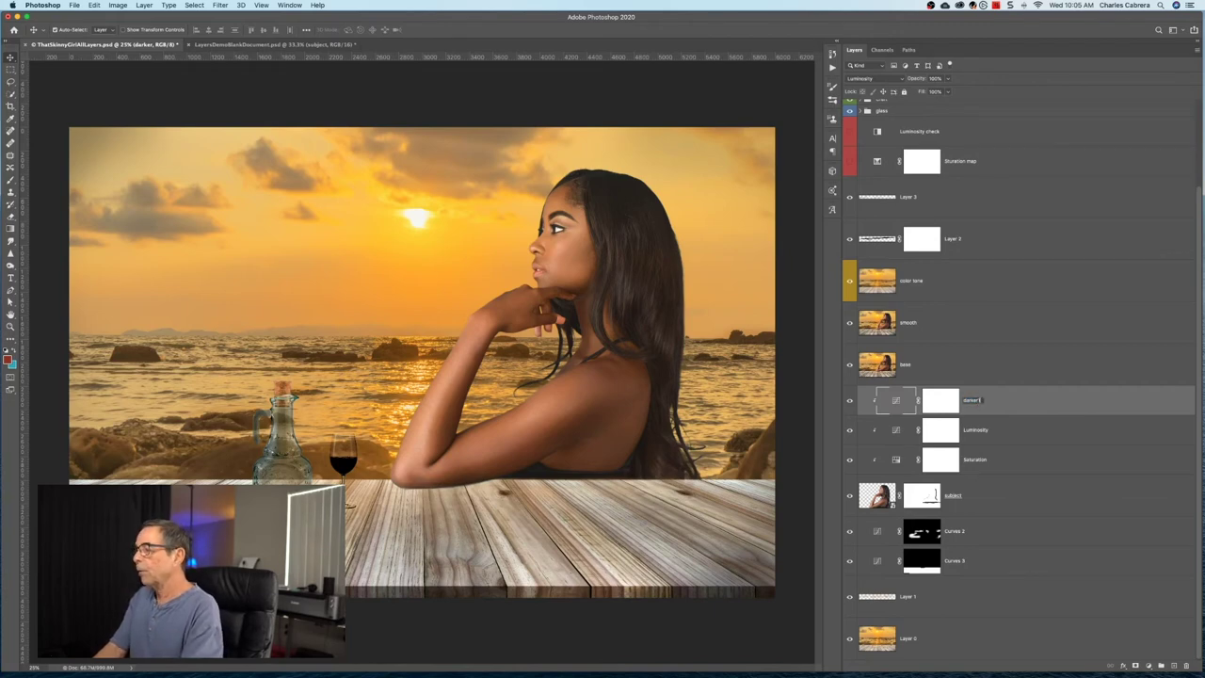
{"action": "key", "text": "Tab"}
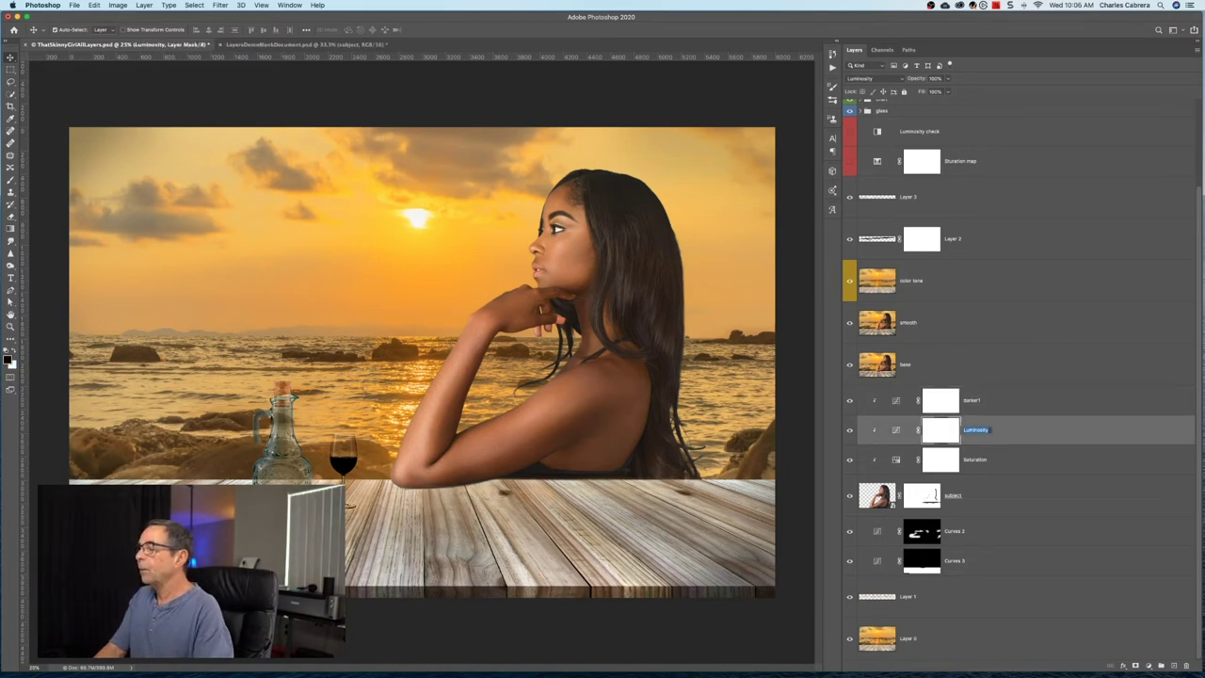
{"action": "type", "text": "Lum"}
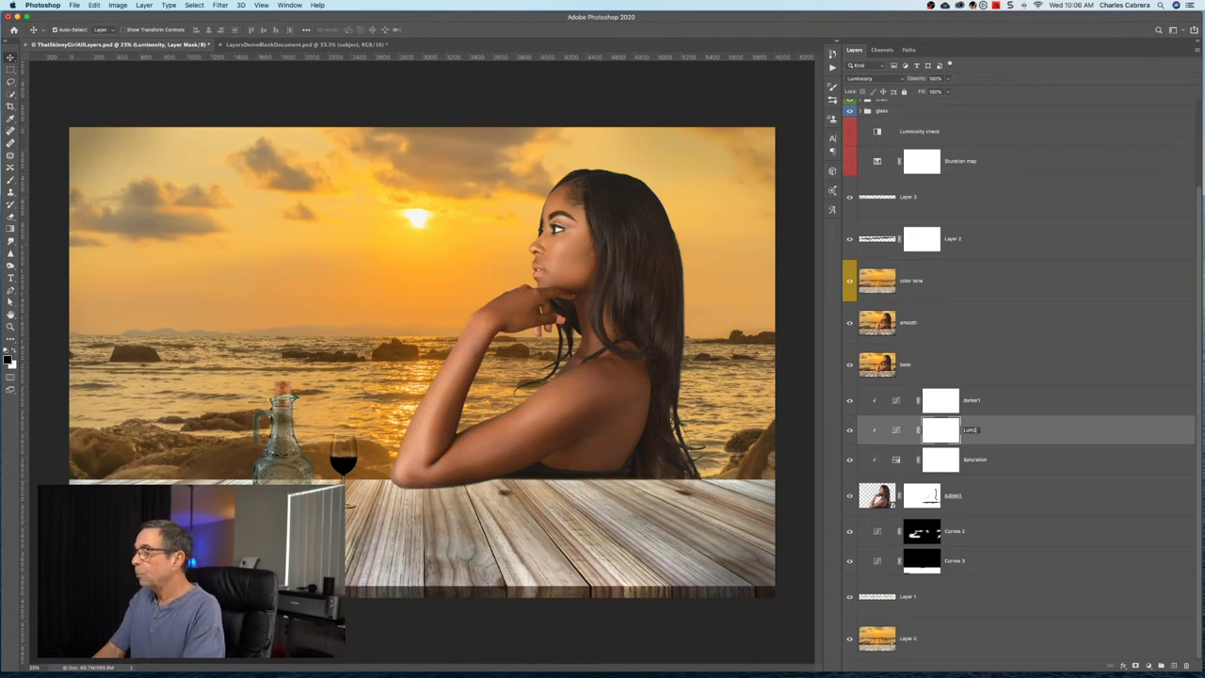
{"action": "type", "text": "2"}
{"action": "key", "text": "Tab"}
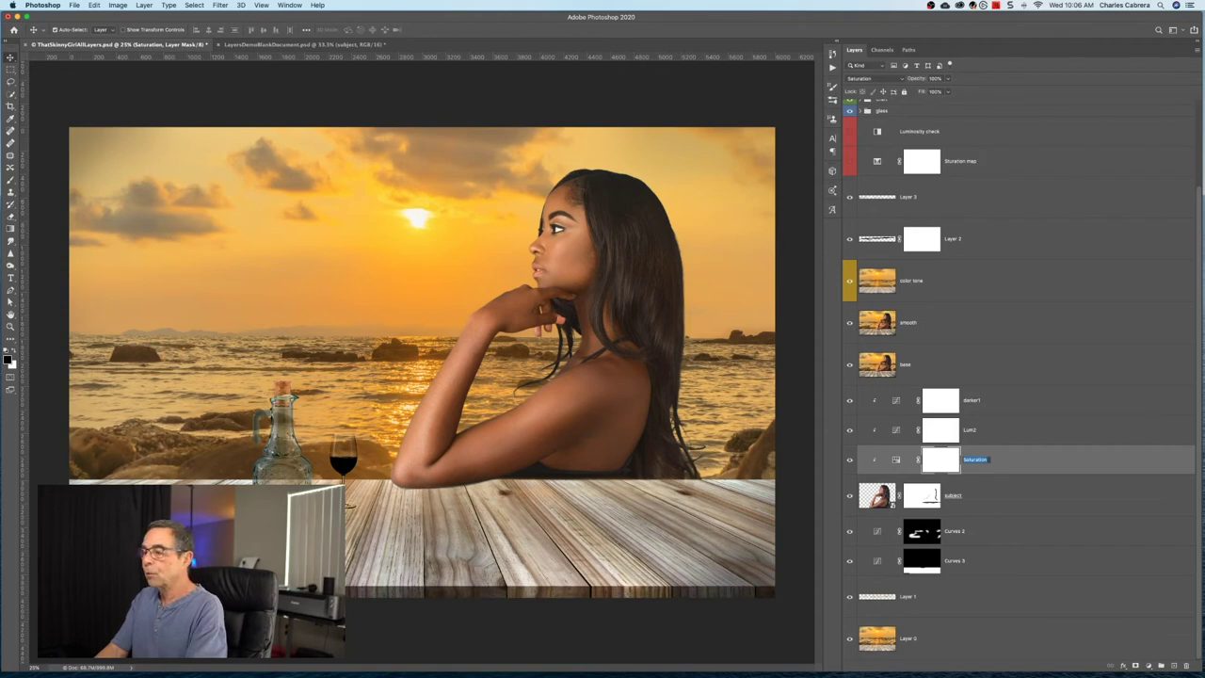
{"action": "scroll", "coordinate": [989, 302], "scroll_direction": "up", "scroll_amount": 3}
{"action": "left_click", "coordinate": [990, 302]}
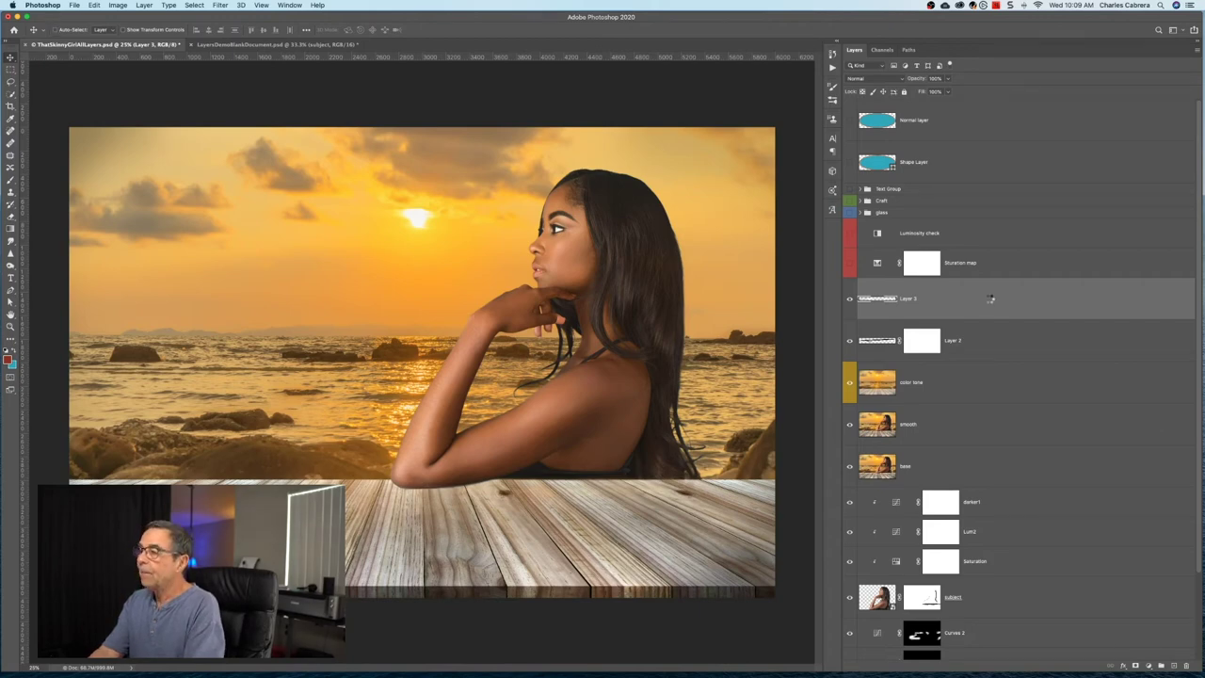
Step: Stamp all visible layers with Cmd+Option+Shift+E into a merged Layer 8 above Layer 3
{"action": "key", "text": "super+alt+shift+e"}
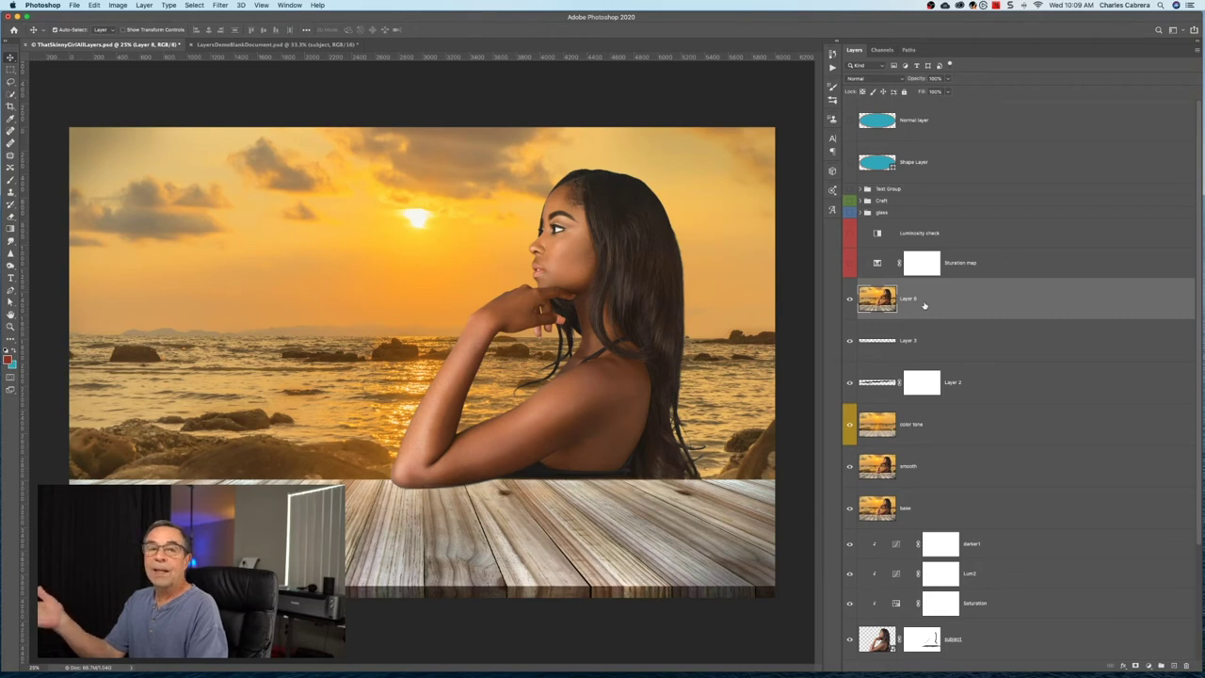
Step: Move the color tone layer down one place, below smooth and directly above base
{"action": "scroll", "coordinate": [1040, 301], "scroll_direction": "down", "scroll_amount": 3}
{"action": "left_click", "coordinate": [1039, 279]}
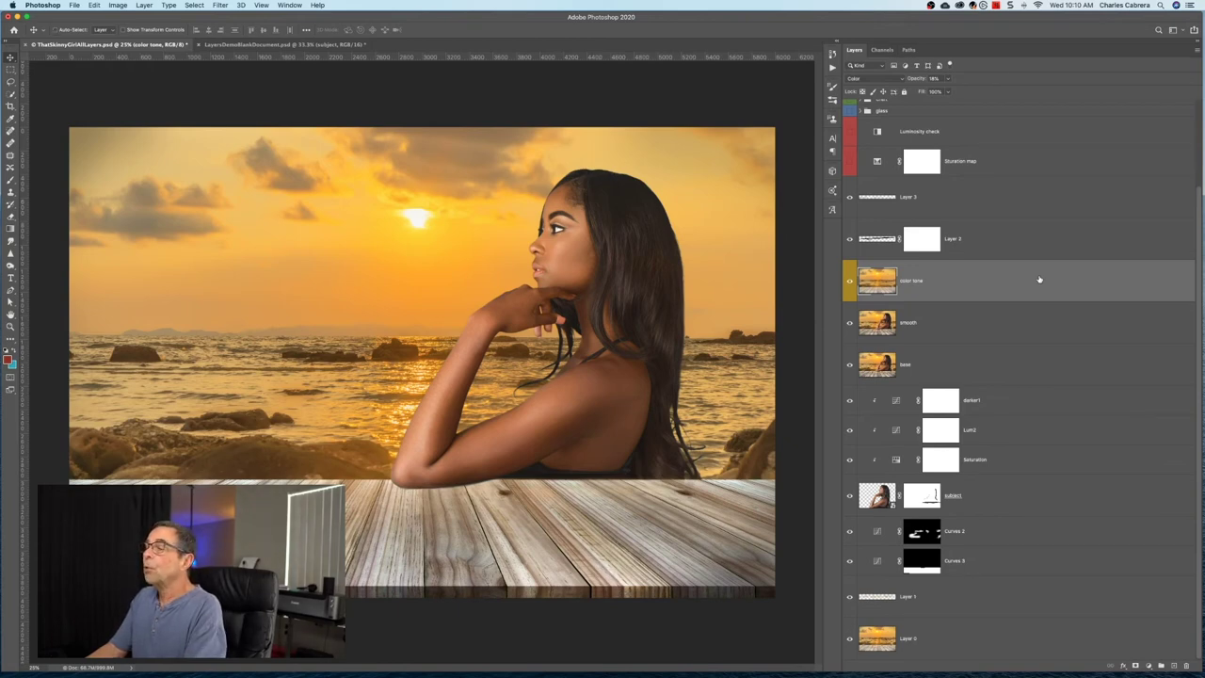
{"action": "key", "text": "super+bracketleft"}
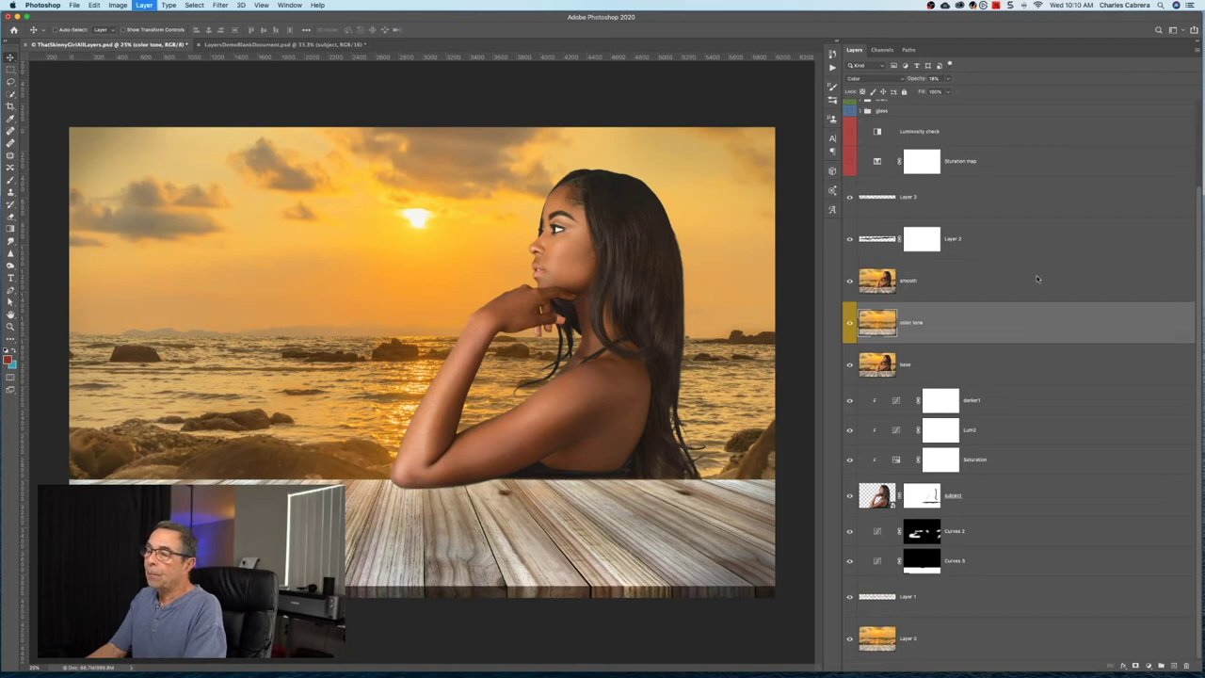
{"action": "key", "text": "super+bracketleft"}
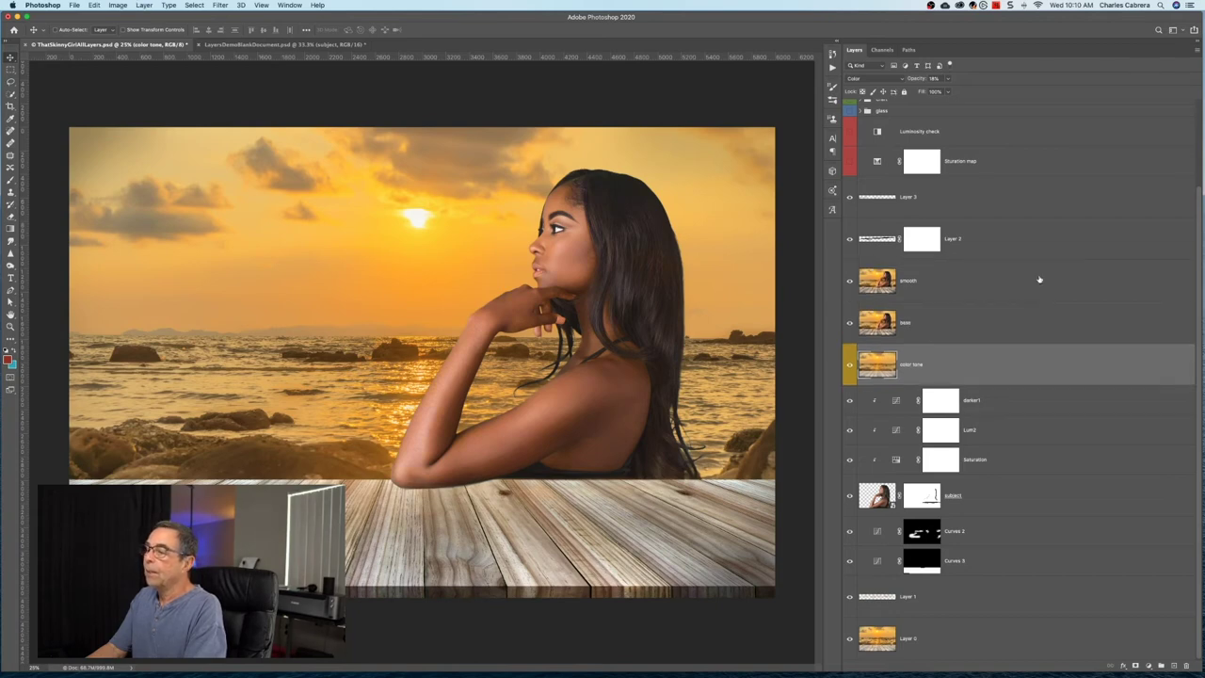
{"action": "key", "text": "super+bracketright"}
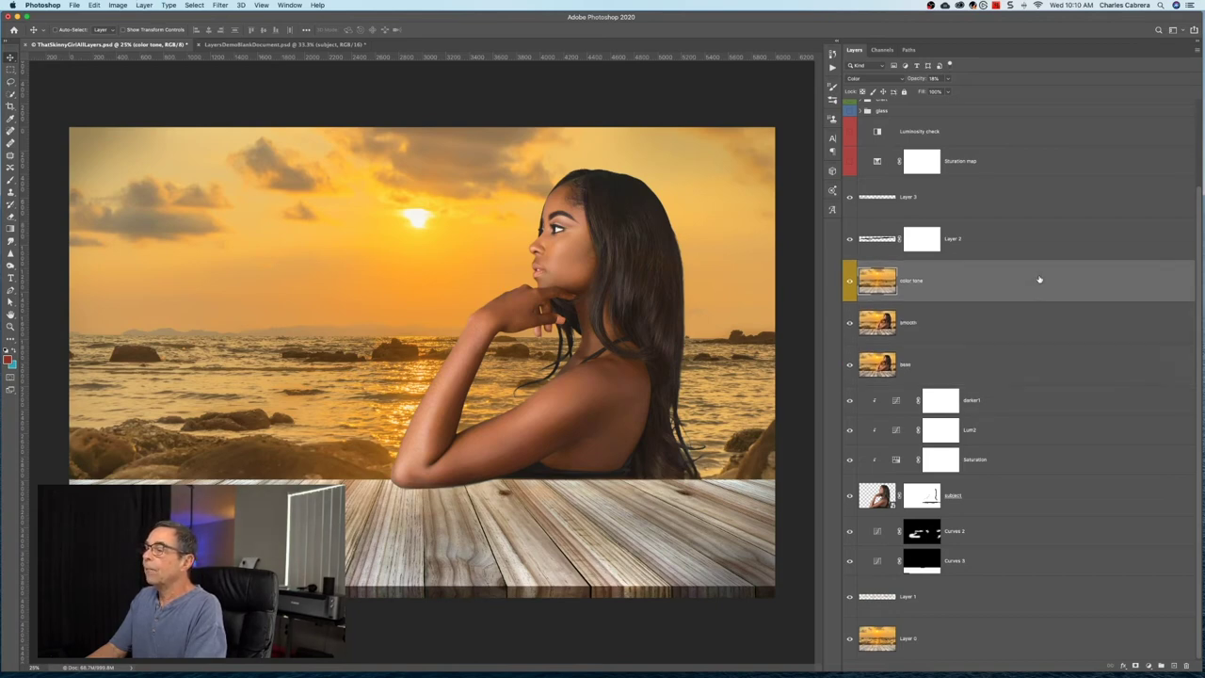
{"action": "key", "text": "super+bracketleft"}
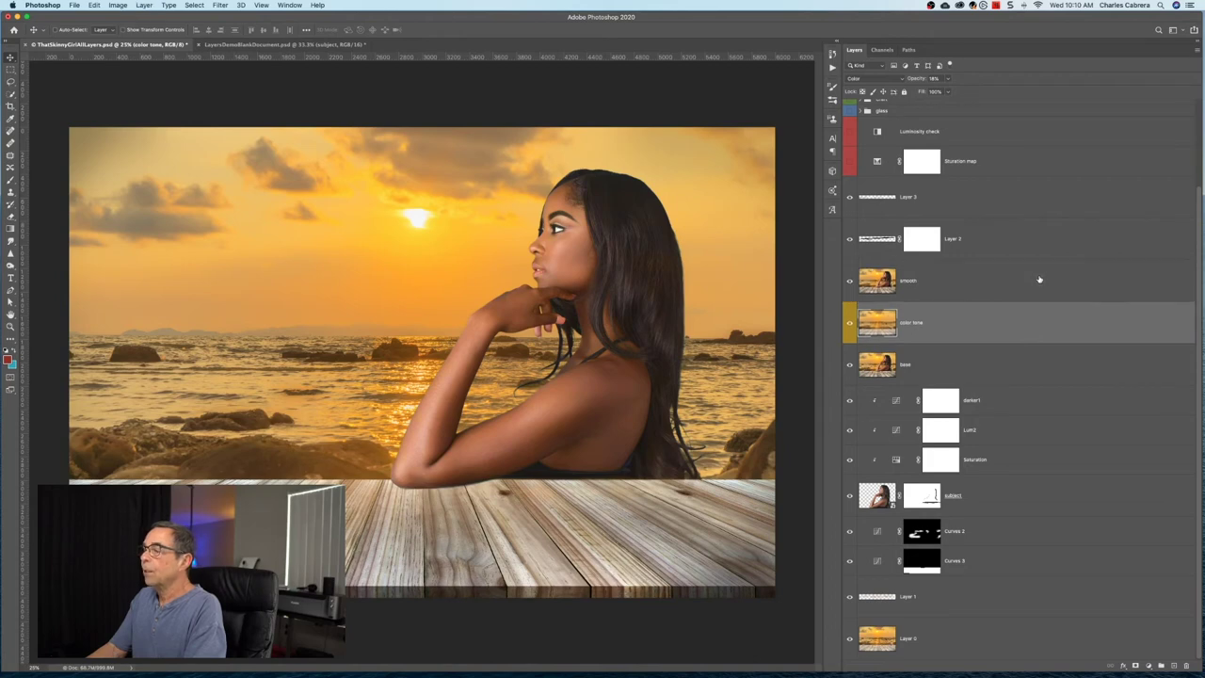
{"action": "key", "text": "super+bracketleft"}
{"action": "key", "text": "super+bracketright"}
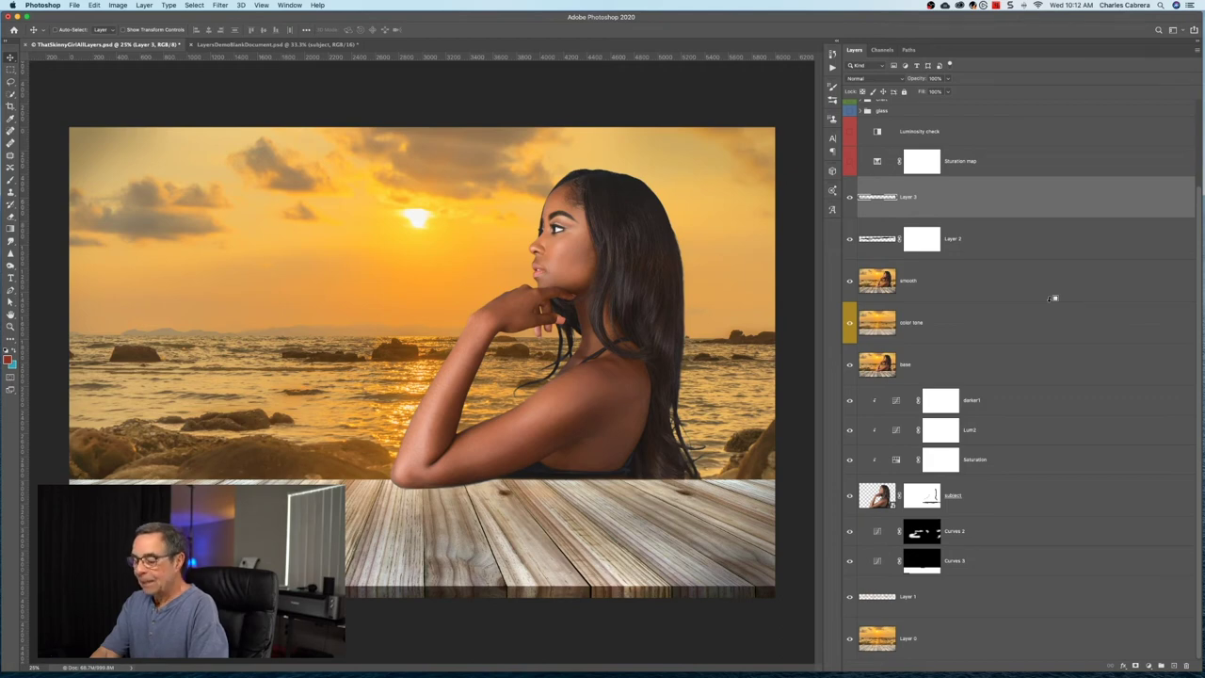
Step: Select every layer in the composite and convert them into one smart object
{"action": "key", "text": "super+alt+a"}
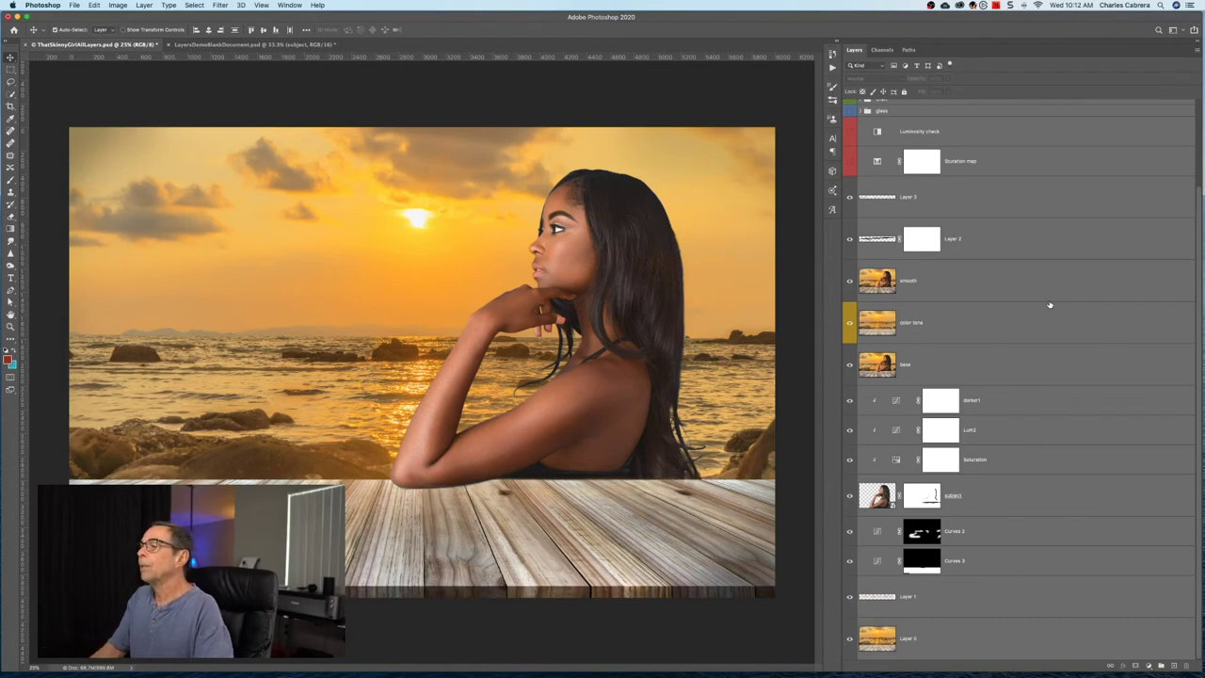
{"action": "right_click", "coordinate": [1042, 279]}
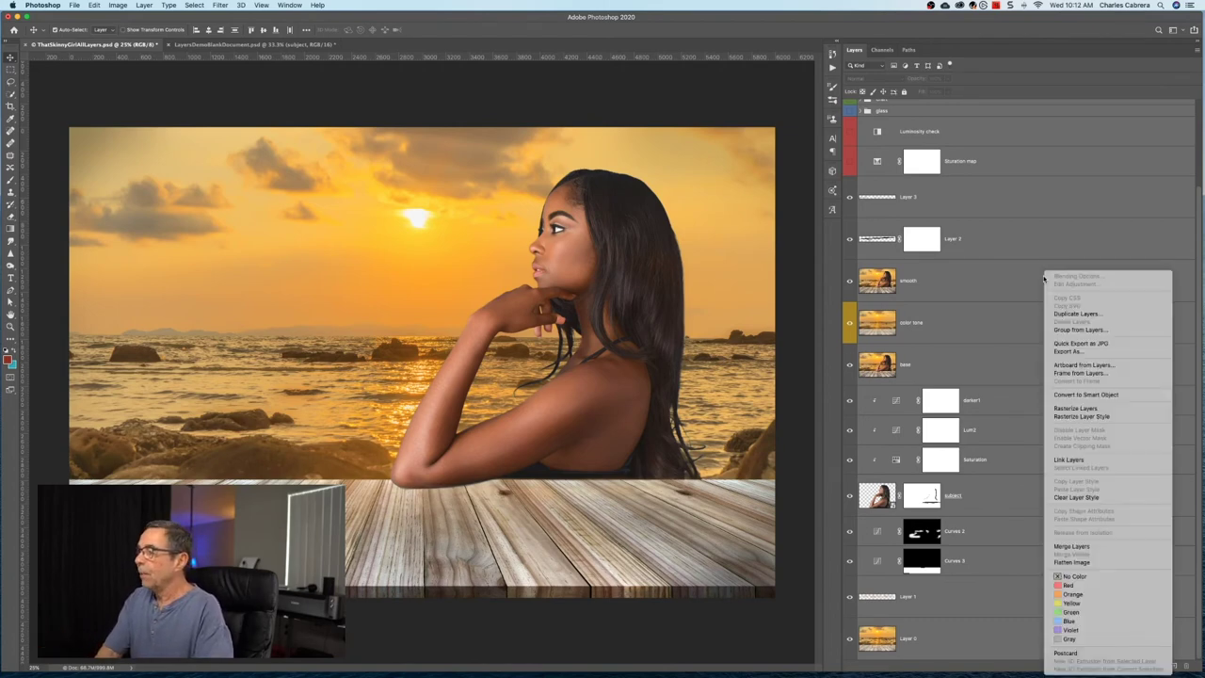
{"action": "left_click", "coordinate": [1085, 396]}
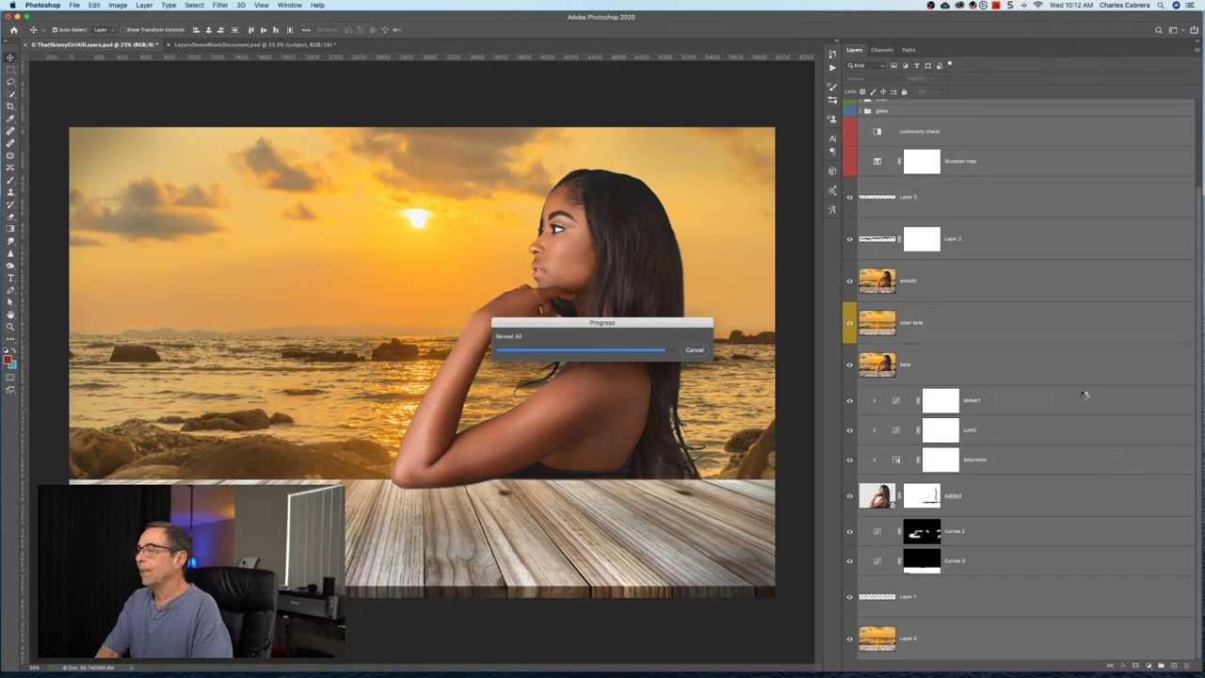
Step: Apply a Camera Raw smart filter to the smart object with exposure lowered slightly
{"action": "left_click", "coordinate": [219, 5]}
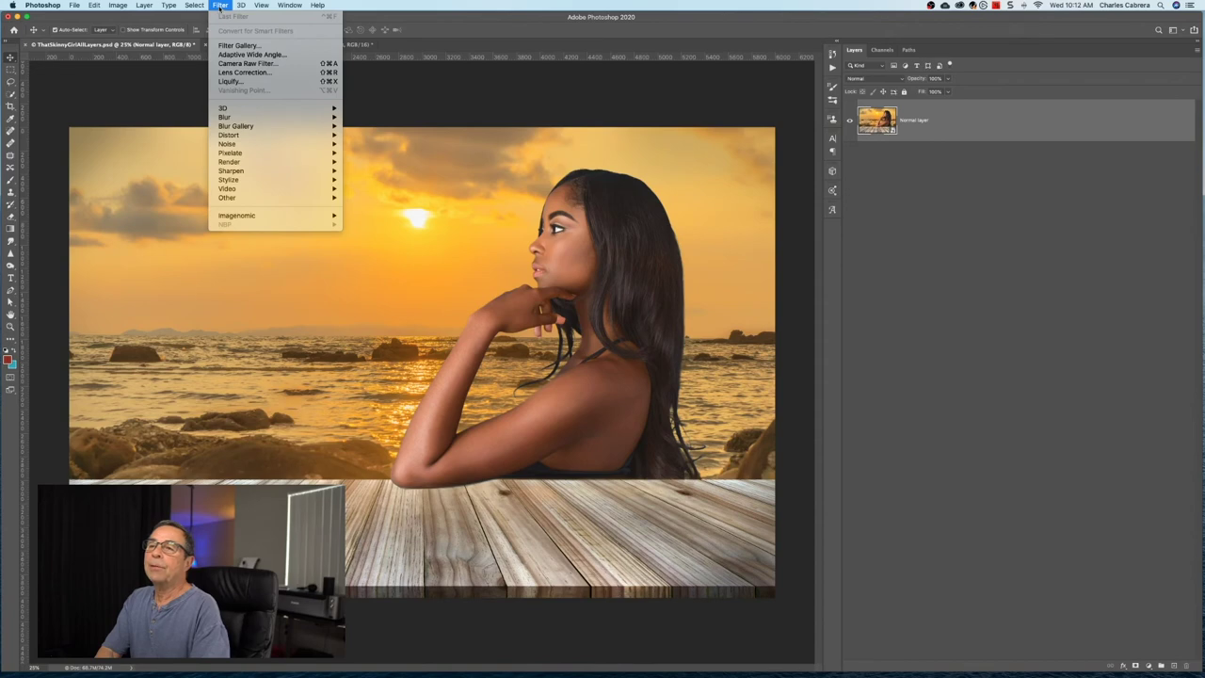
{"action": "left_click", "coordinate": [244, 63]}
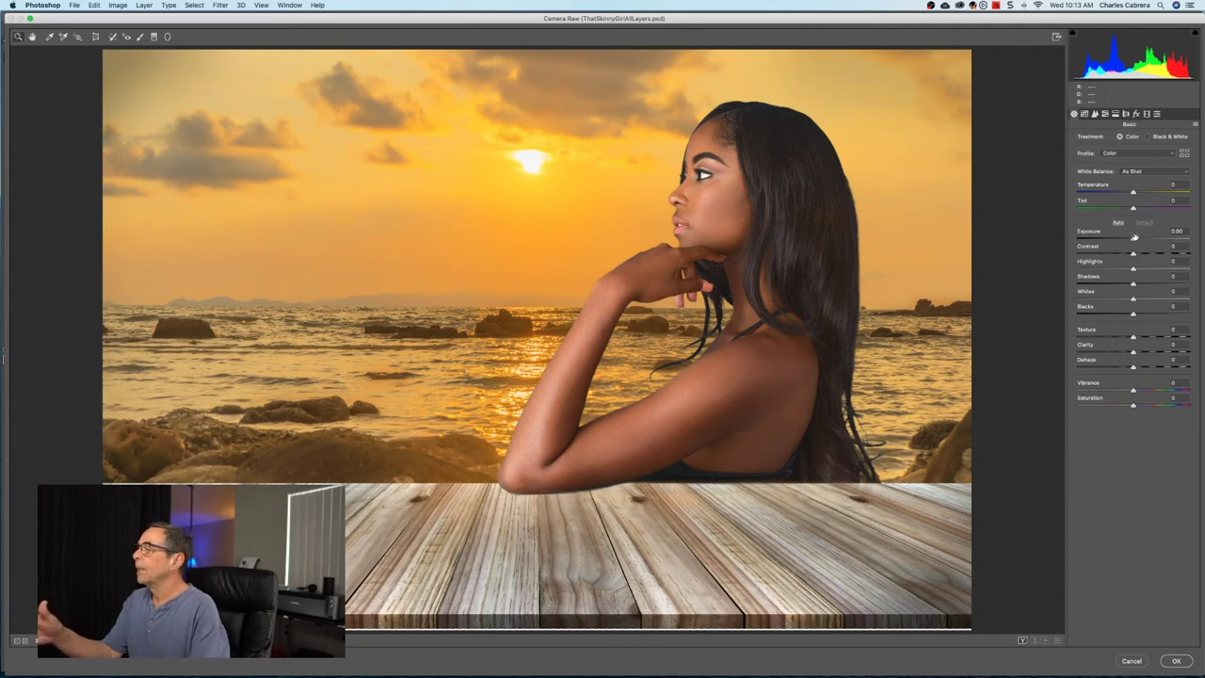
{"action": "left_click_drag", "start_coordinate": [1134, 238], "coordinate": [1123, 270]}
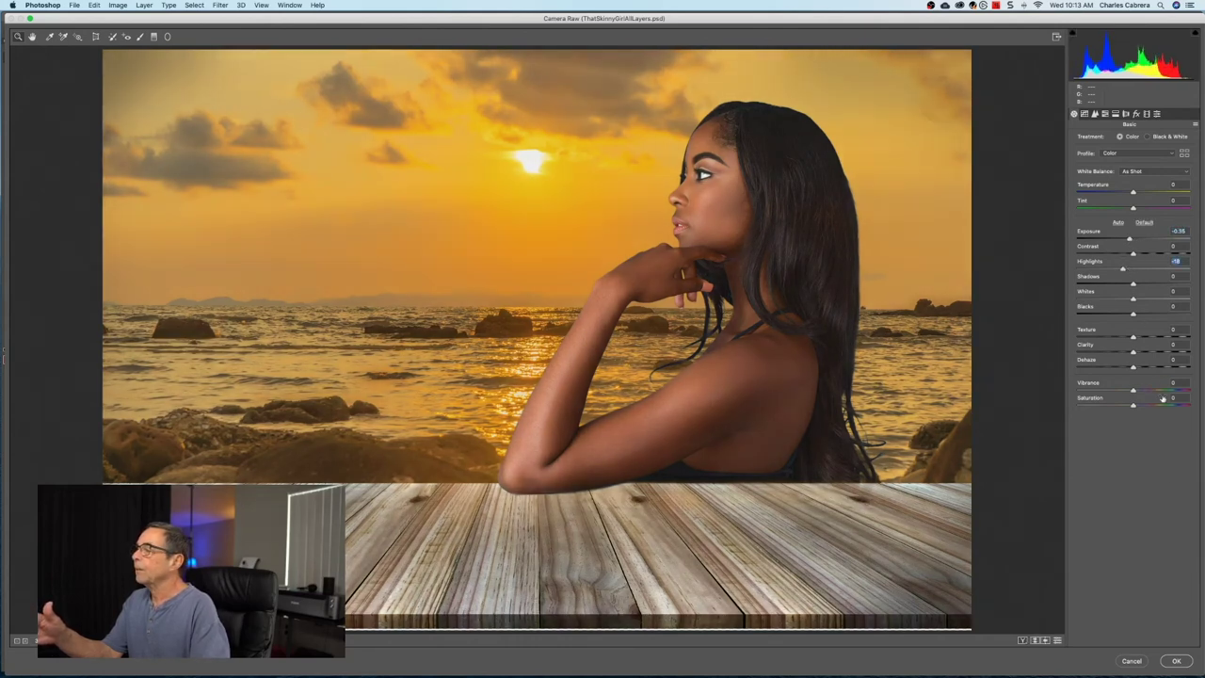
{"action": "left_click", "coordinate": [1176, 661]}
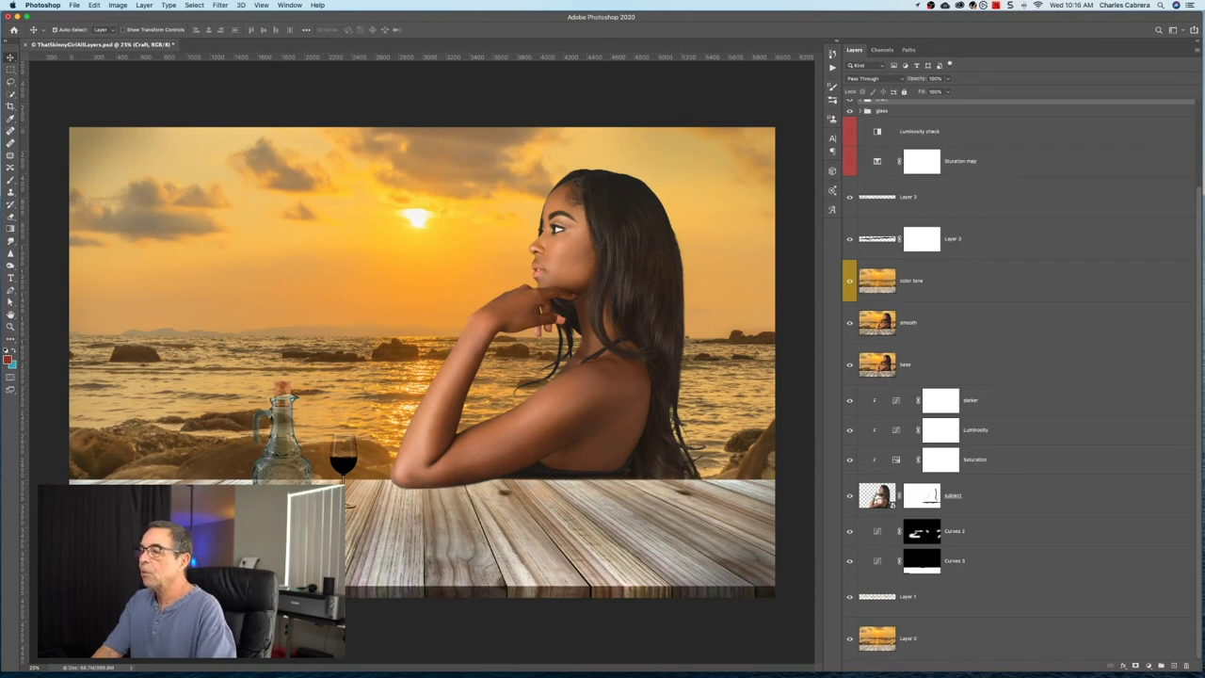
Step: Group Enjoy the day and Wine at sunset into Group 2 and move Wine at sunset's drop shadow onto it
{"action": "left_click", "coordinate": [876, 495], "text": "super"}
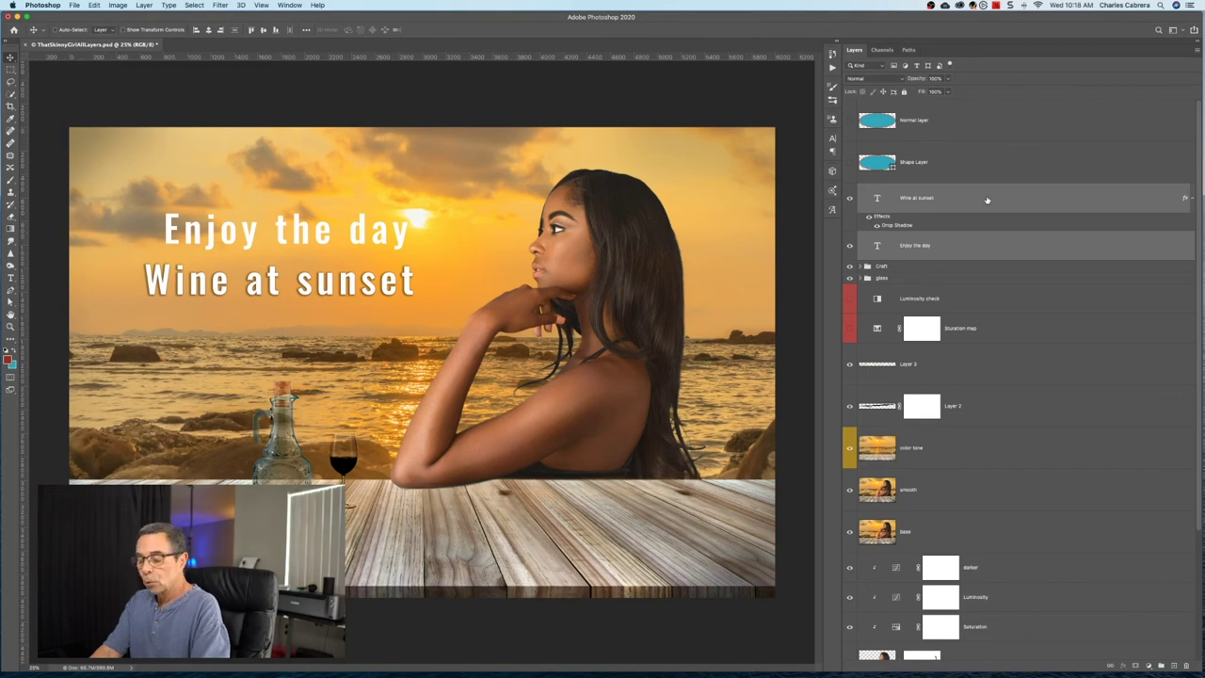
{"action": "key", "text": "super+g"}
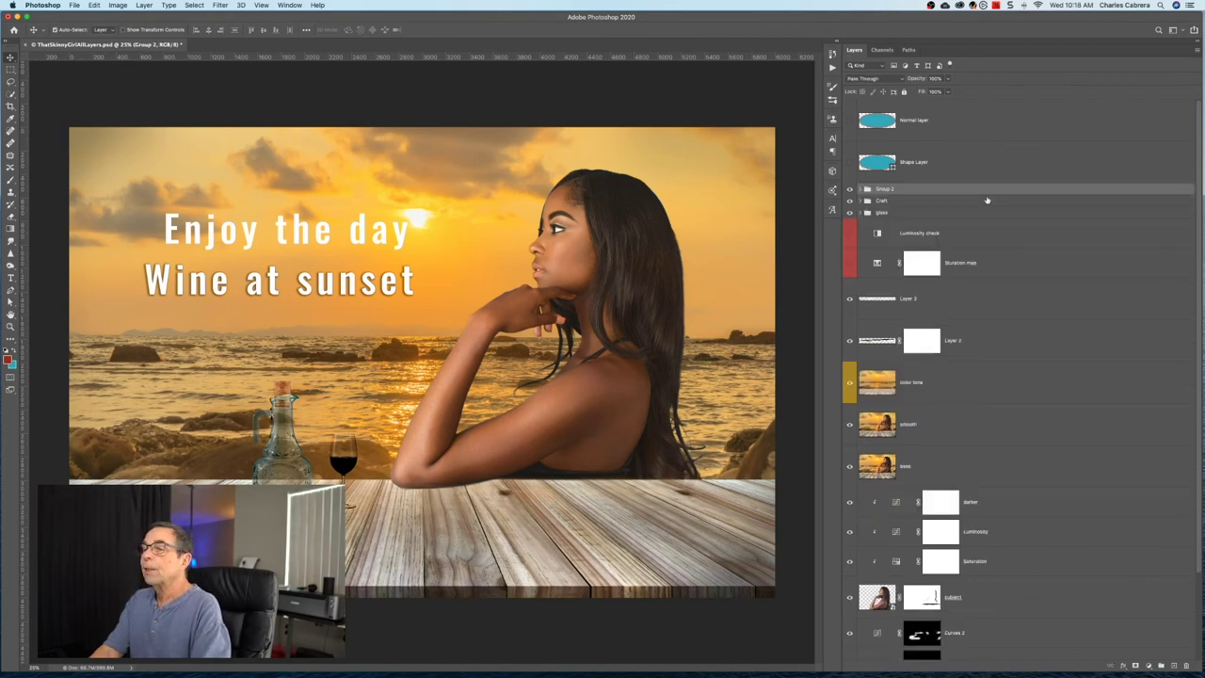
{"action": "key", "text": "super+shift+g"}
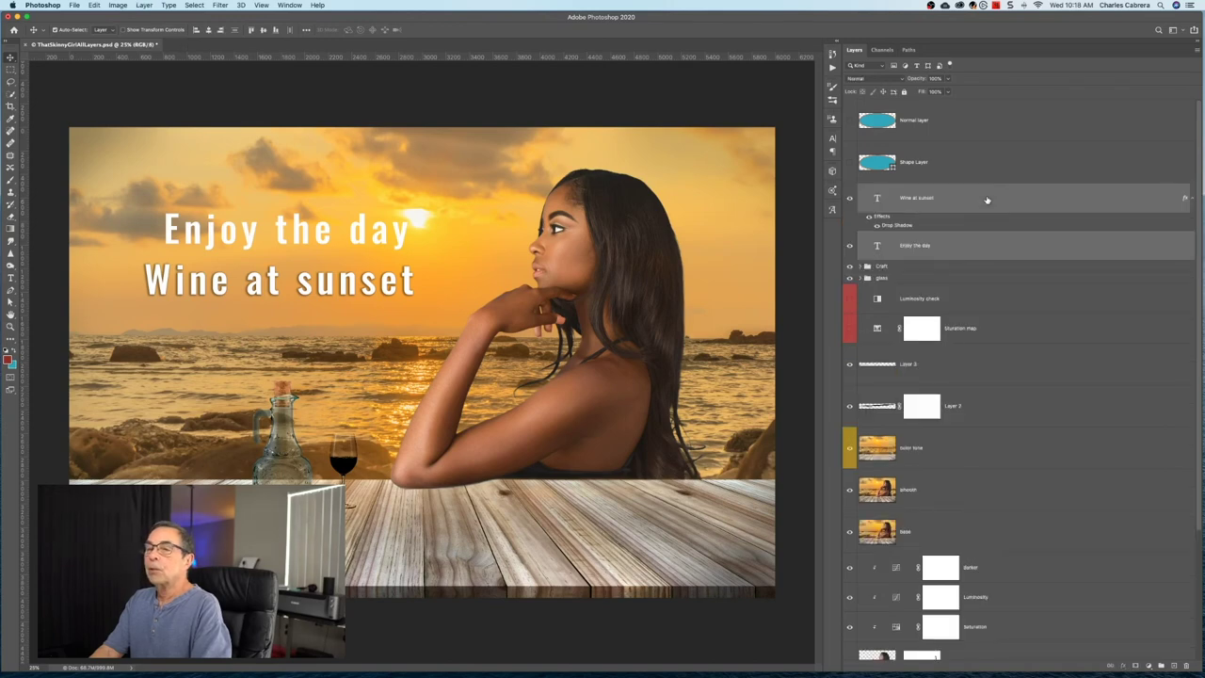
{"action": "key", "text": "super+g"}
{"action": "left_click", "coordinate": [867, 189]}
{"action": "left_click_drag", "start_coordinate": [915, 267], "coordinate": [922, 196]}
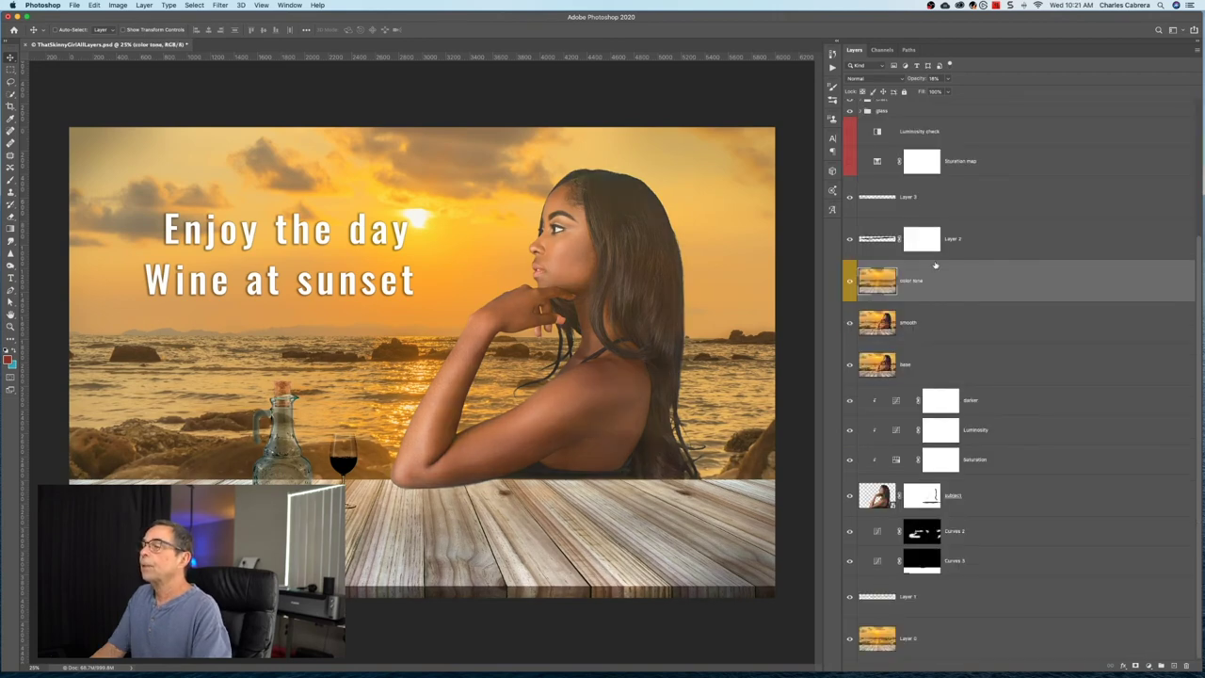
{"action": "left_click", "coordinate": [897, 80]}
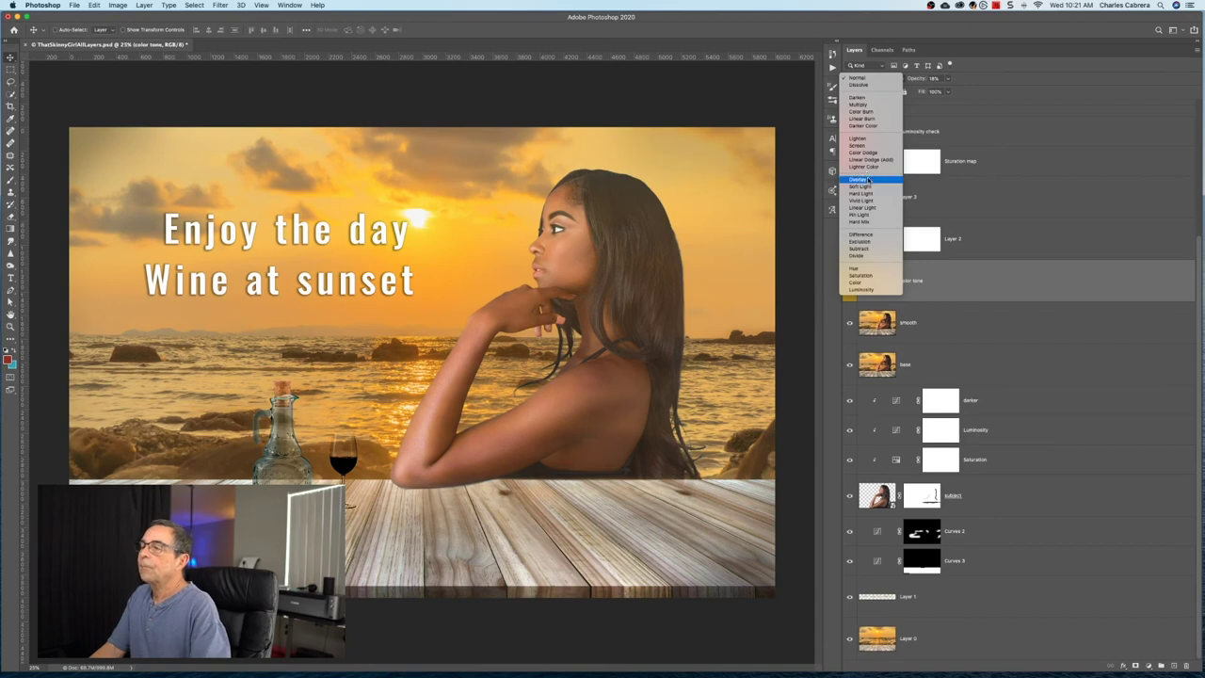
{"action": "key", "text": "Escape"}
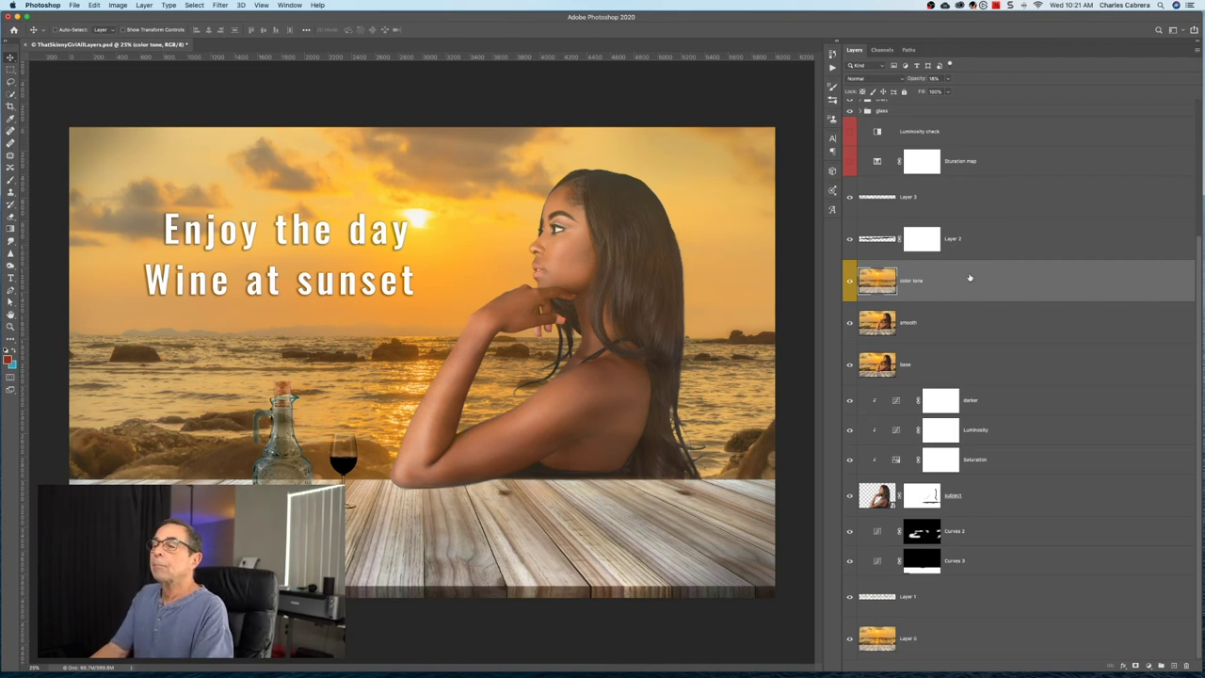
{"action": "key", "text": "alt+shift+y"}
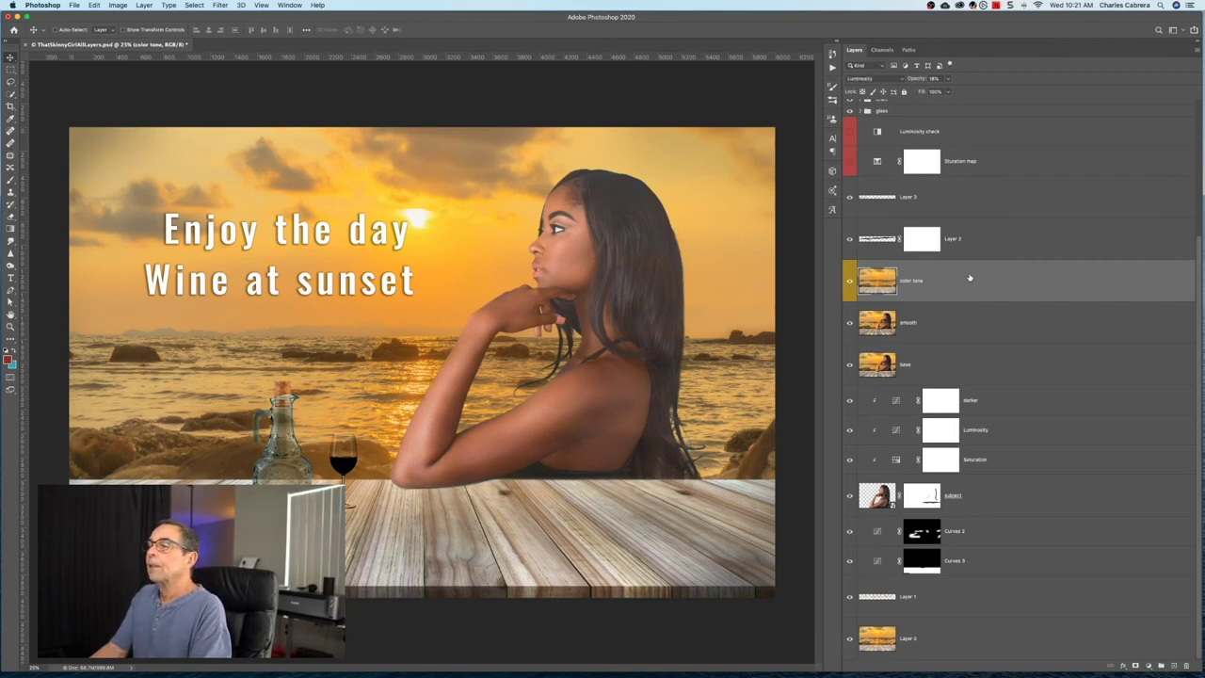
{"action": "key", "text": "alt+shift+c"}
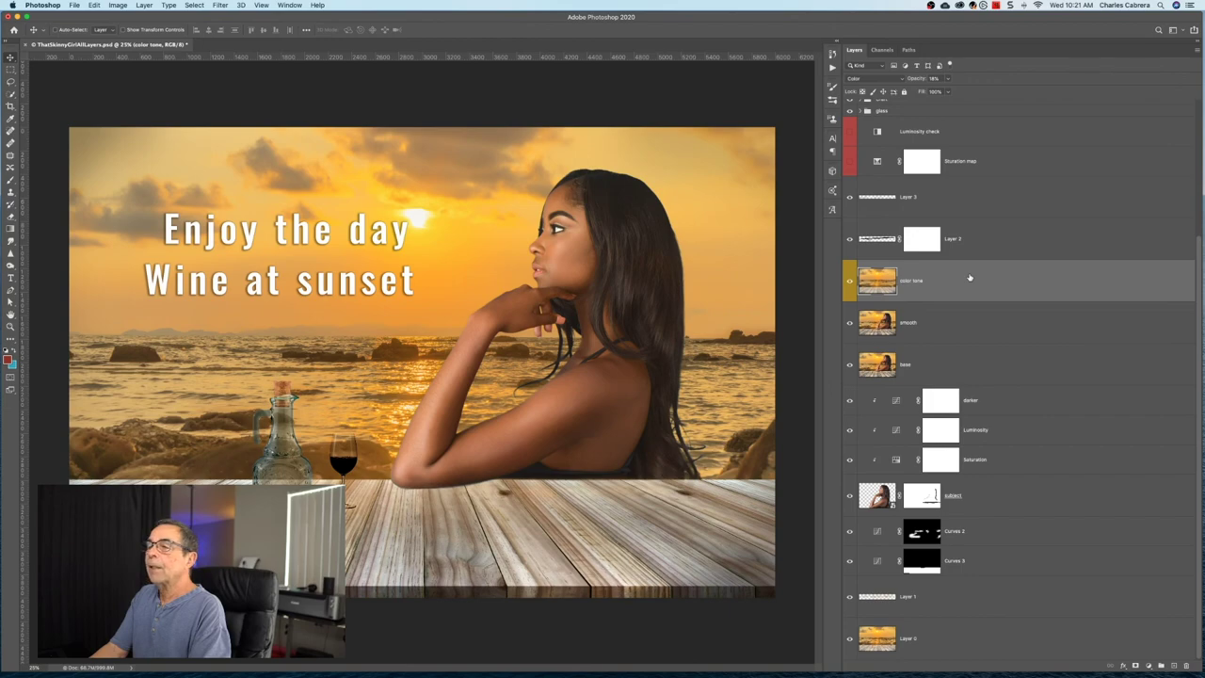
{"action": "key", "text": "alt+shift+u"}
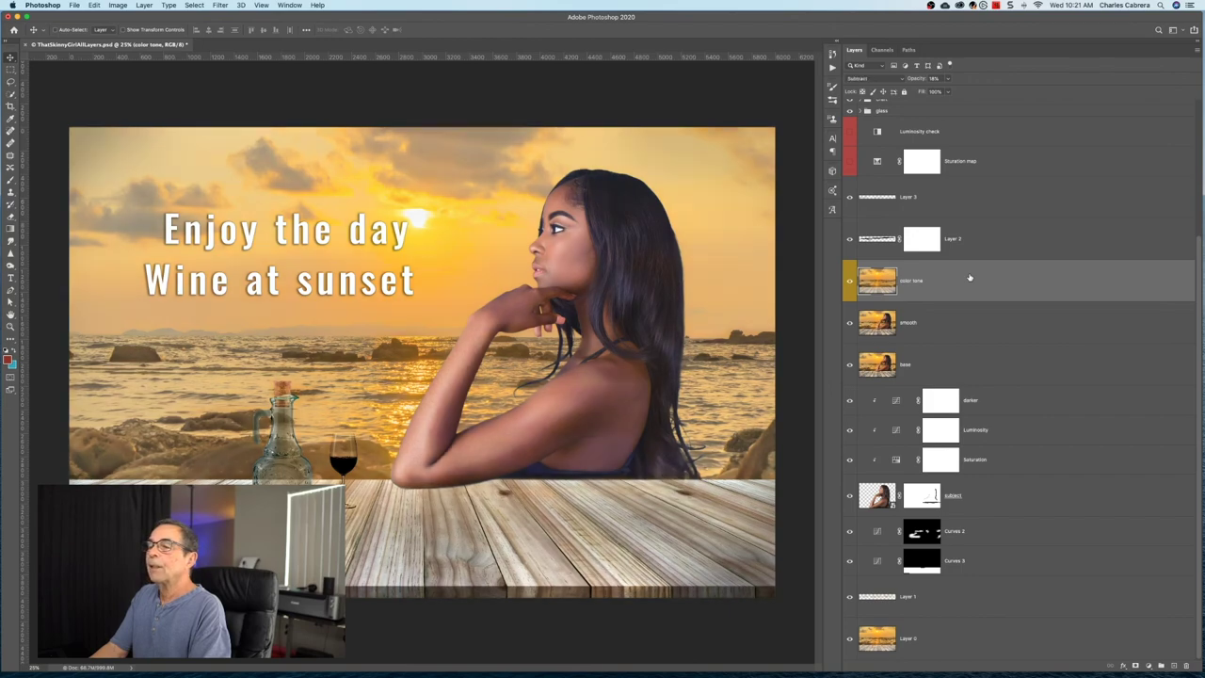
{"action": "key", "text": "alt+shift+l"}
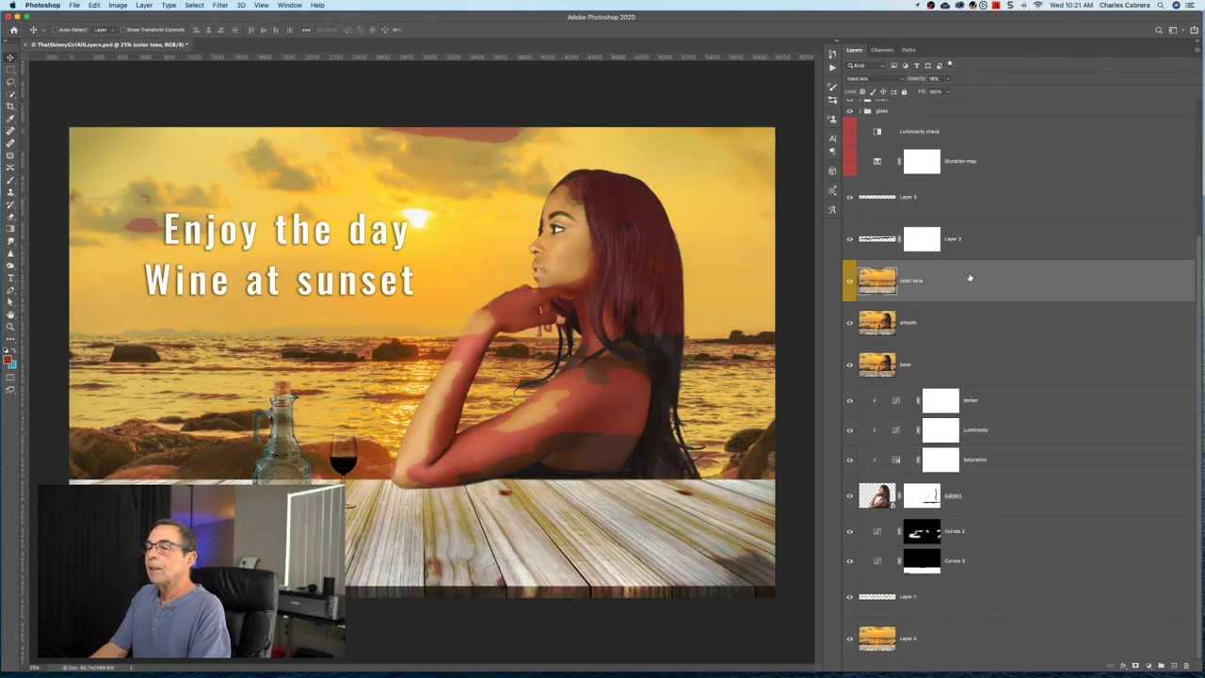
{"action": "key", "text": "alt+shift+o"}
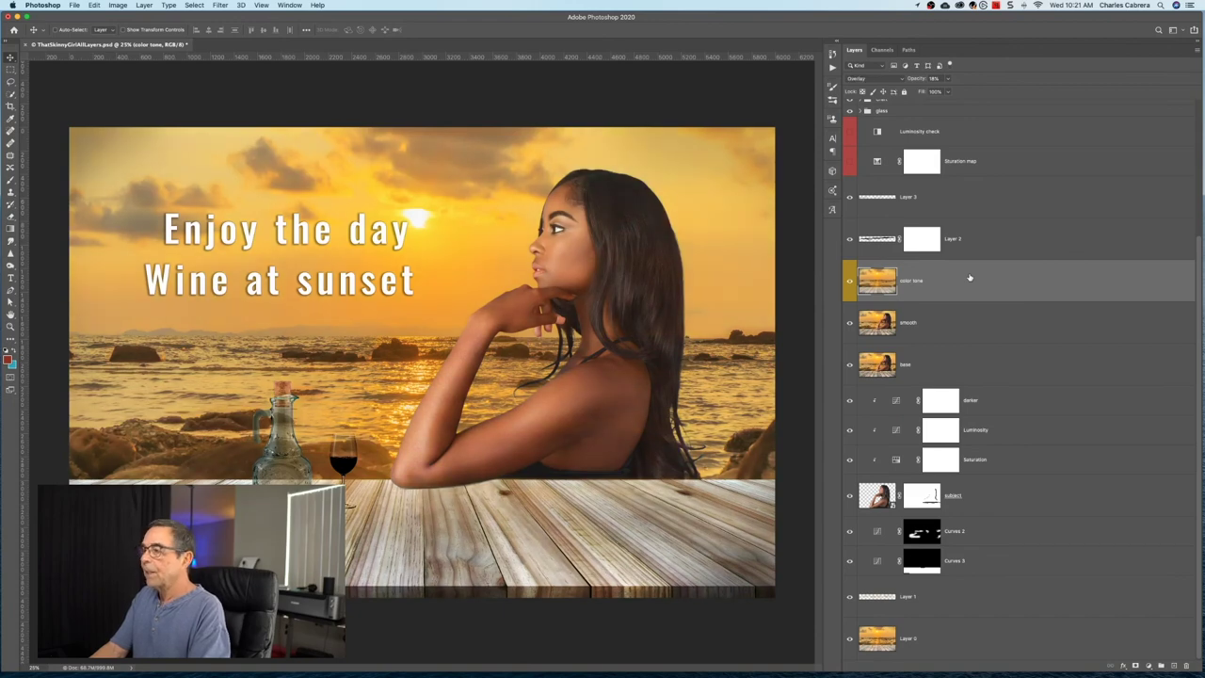
{"action": "key", "text": "alt+shift+s"}
{"action": "key", "text": "alt+shift+g"}
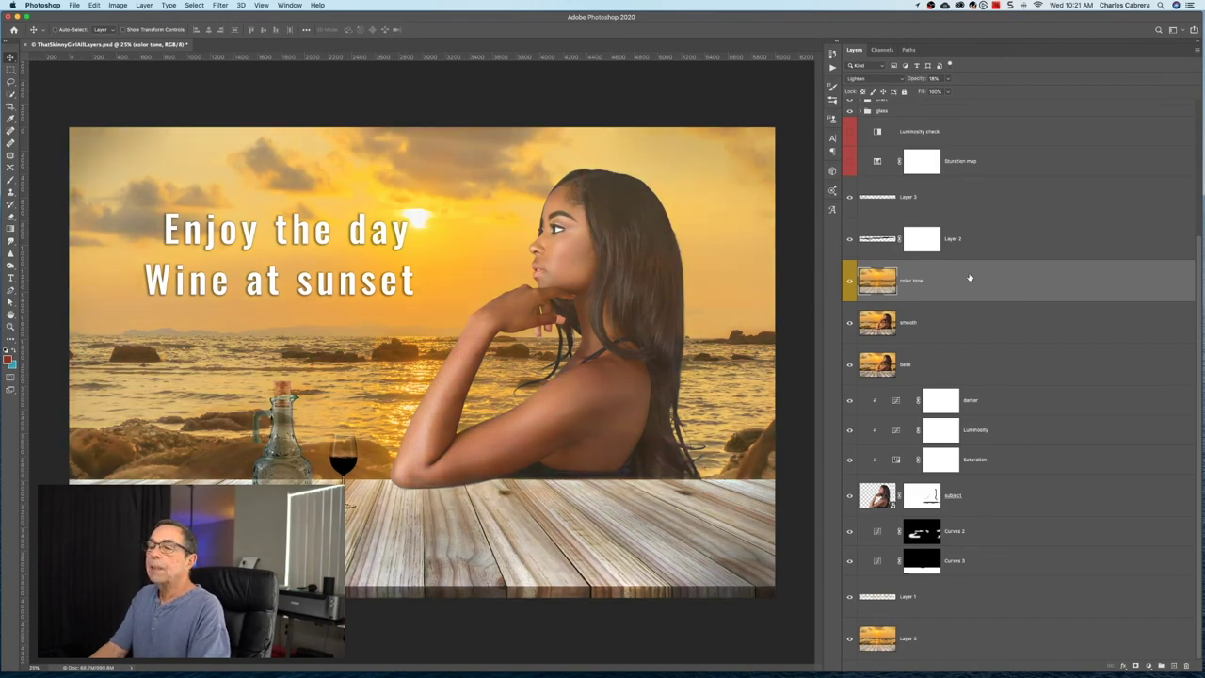
{"action": "key", "text": "alt+shift+a"}
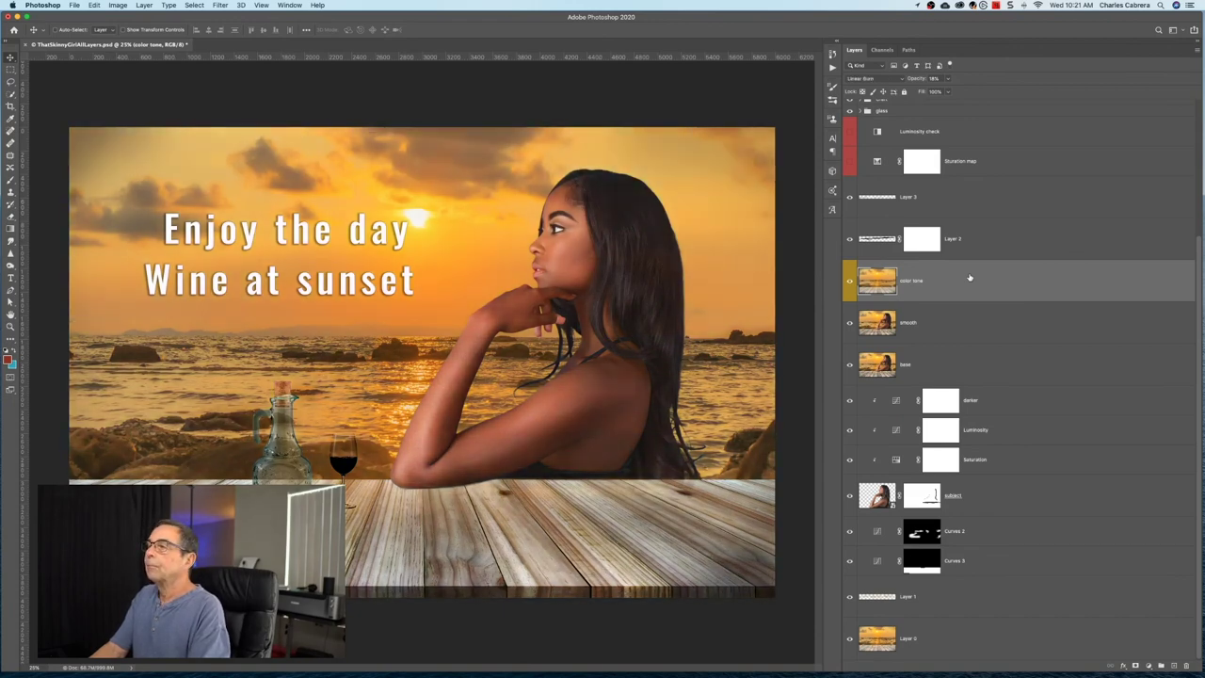
{"action": "key", "text": "alt+shift+i"}
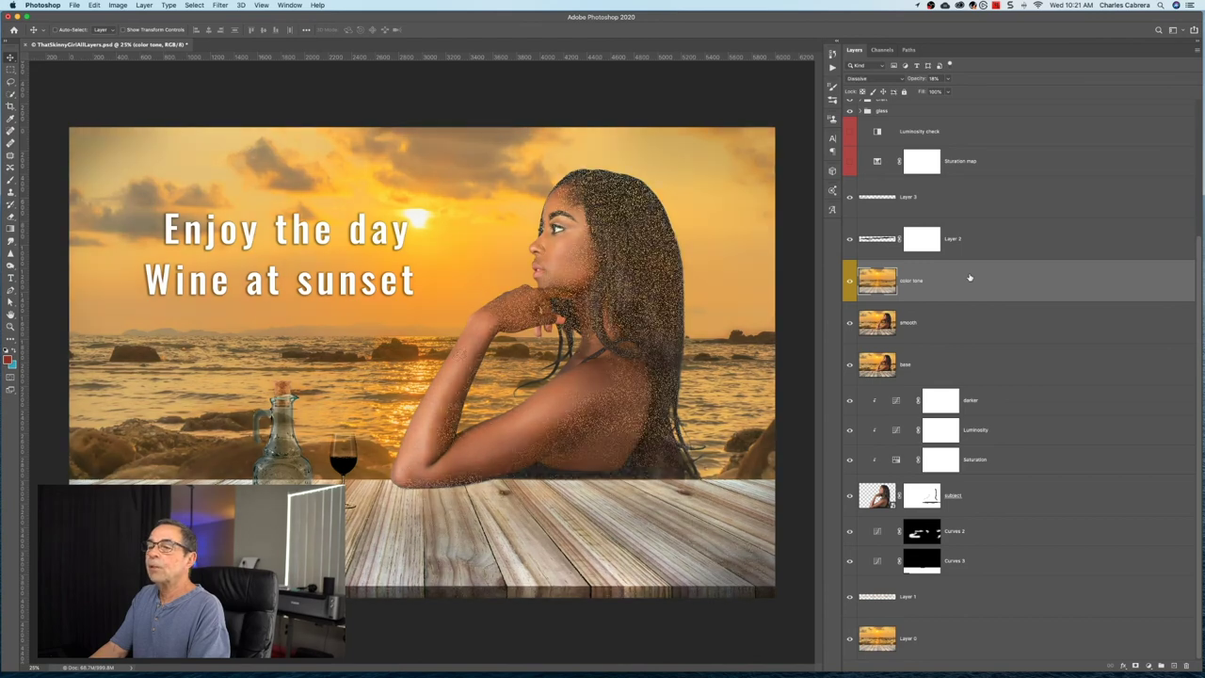
{"action": "key", "text": "alt+shift+n"}
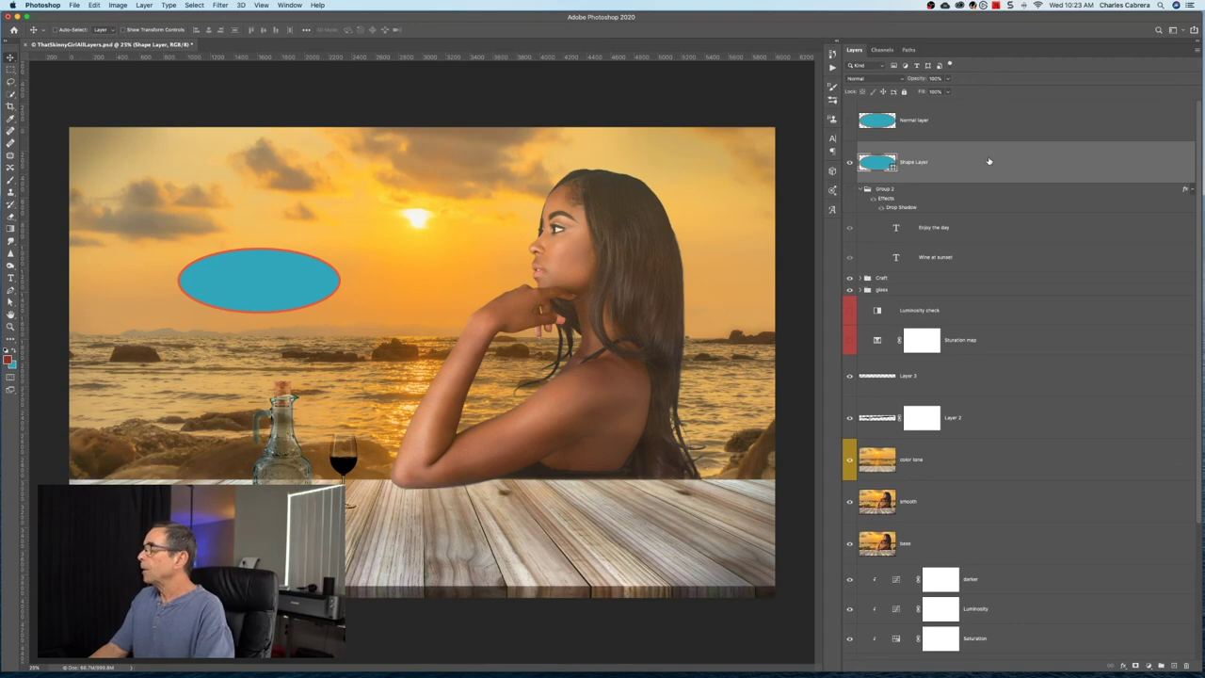
Step: Fill the ellipse shape red as a trial, then restore its blue fill
{"action": "key", "text": "alt+BackSpace"}
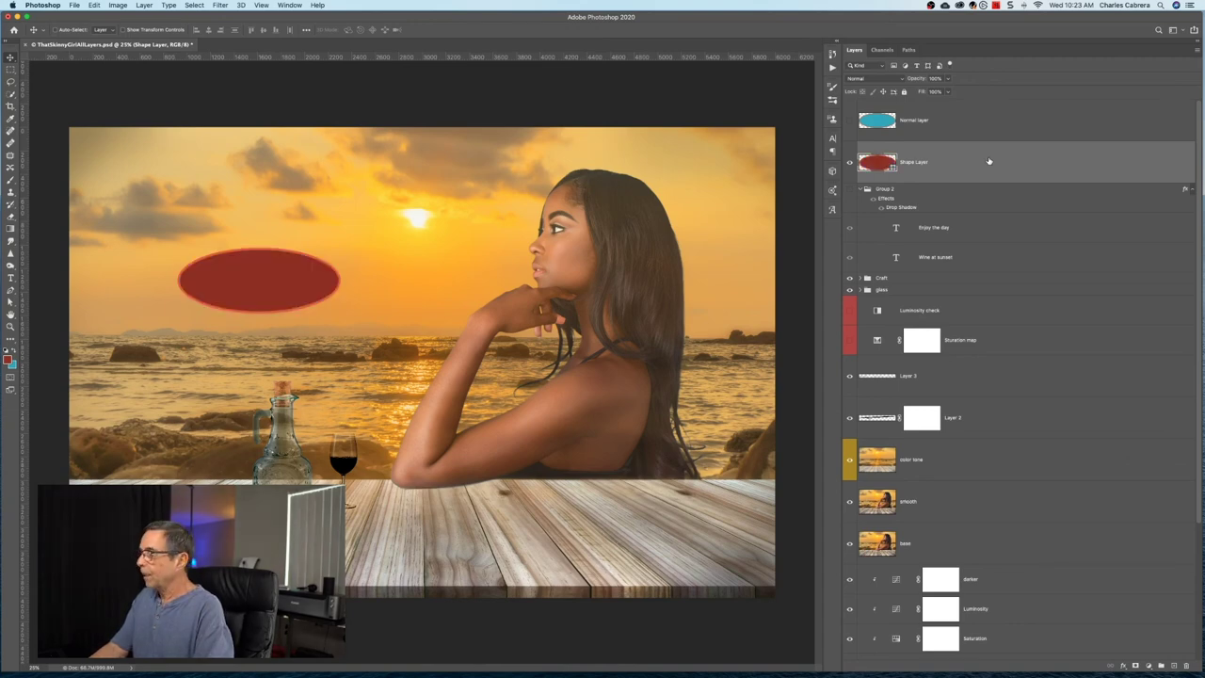
{"action": "key", "text": "super+BackSpace"}
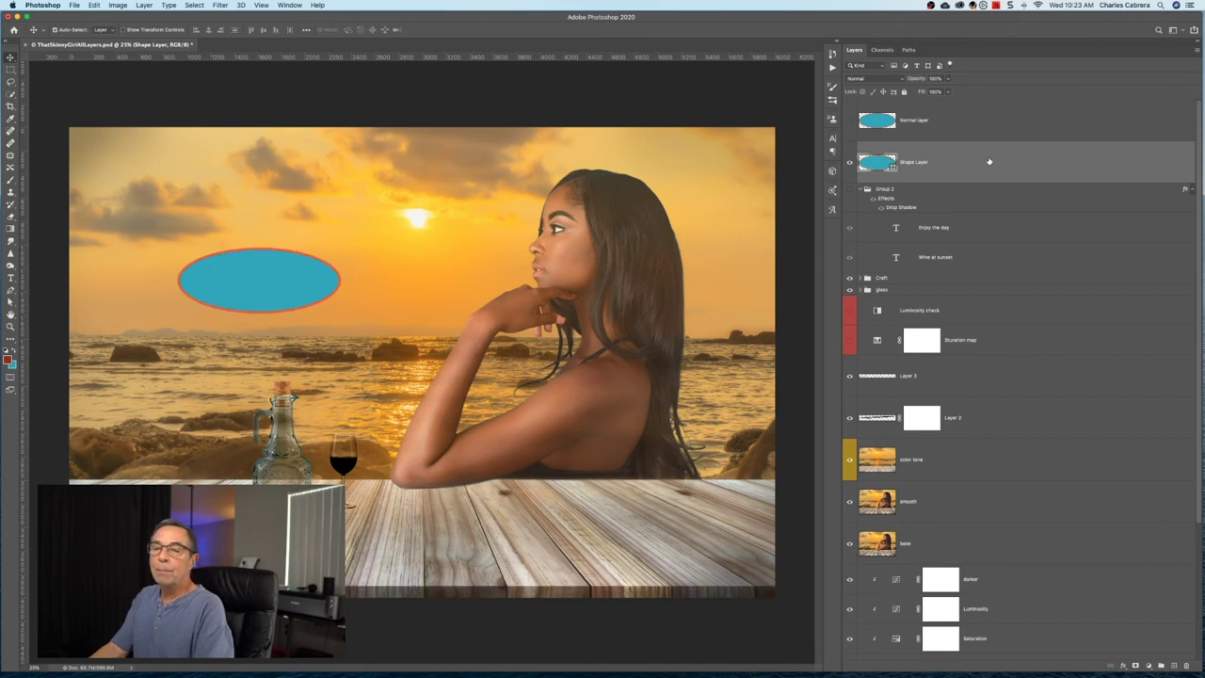
Step: Use Load Files into Stack with source Folder set to LoadFileToStackDemo to stack the car photos as layers
{"action": "left_click", "coordinate": [73, 6]}
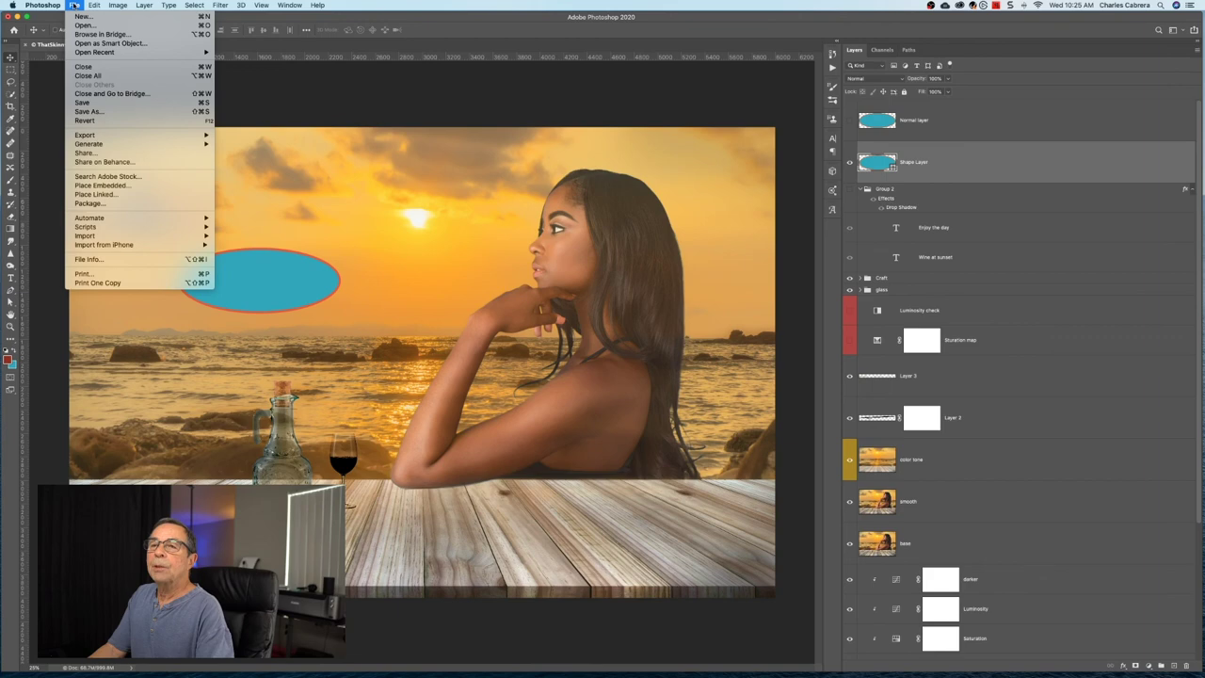
{"action": "mouse_move", "coordinate": [174, 229]}
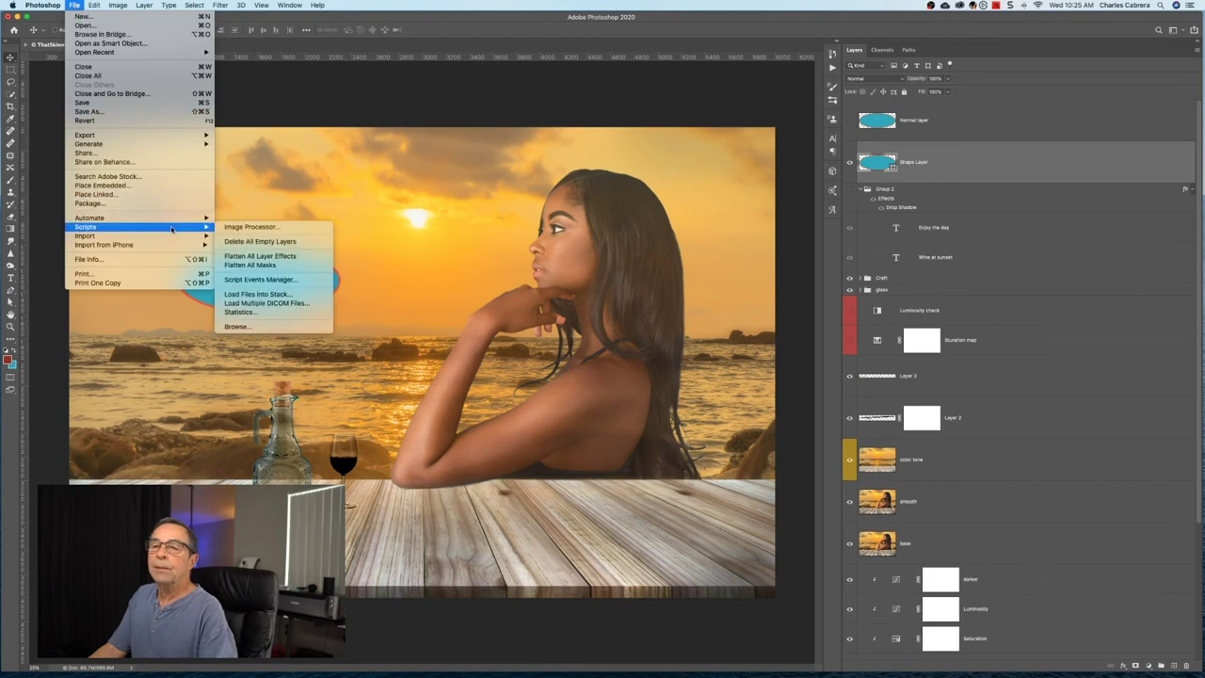
{"action": "left_click", "coordinate": [249, 294]}
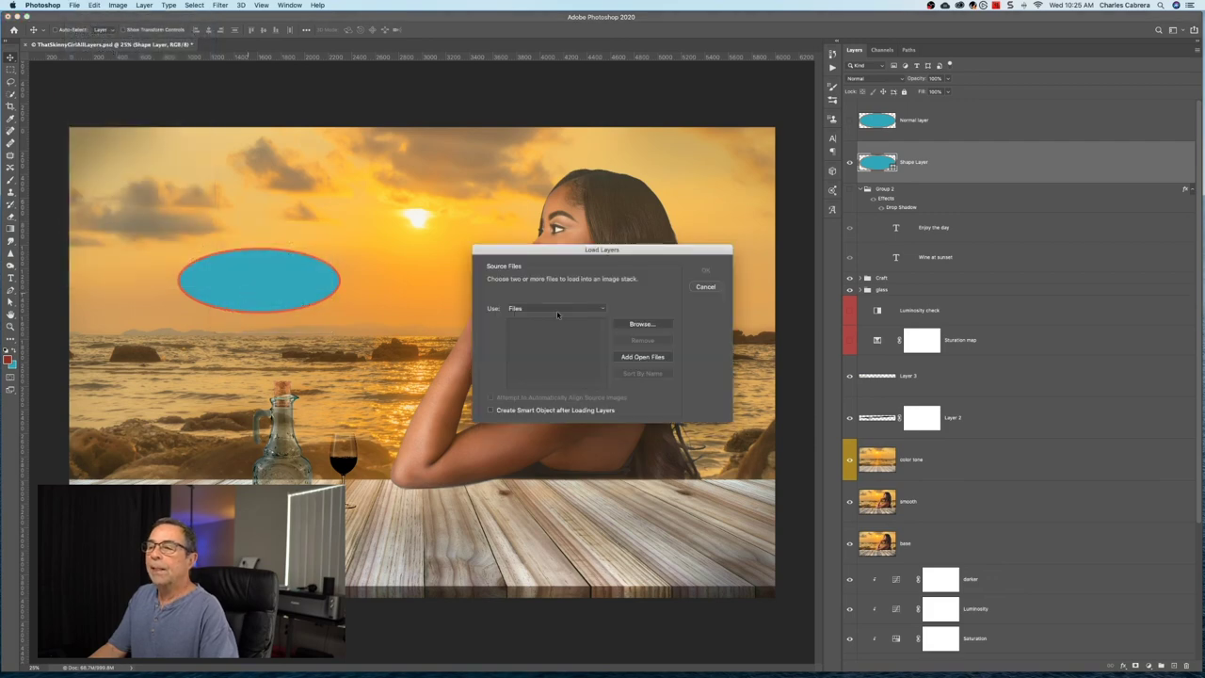
{"action": "left_click", "coordinate": [581, 308]}
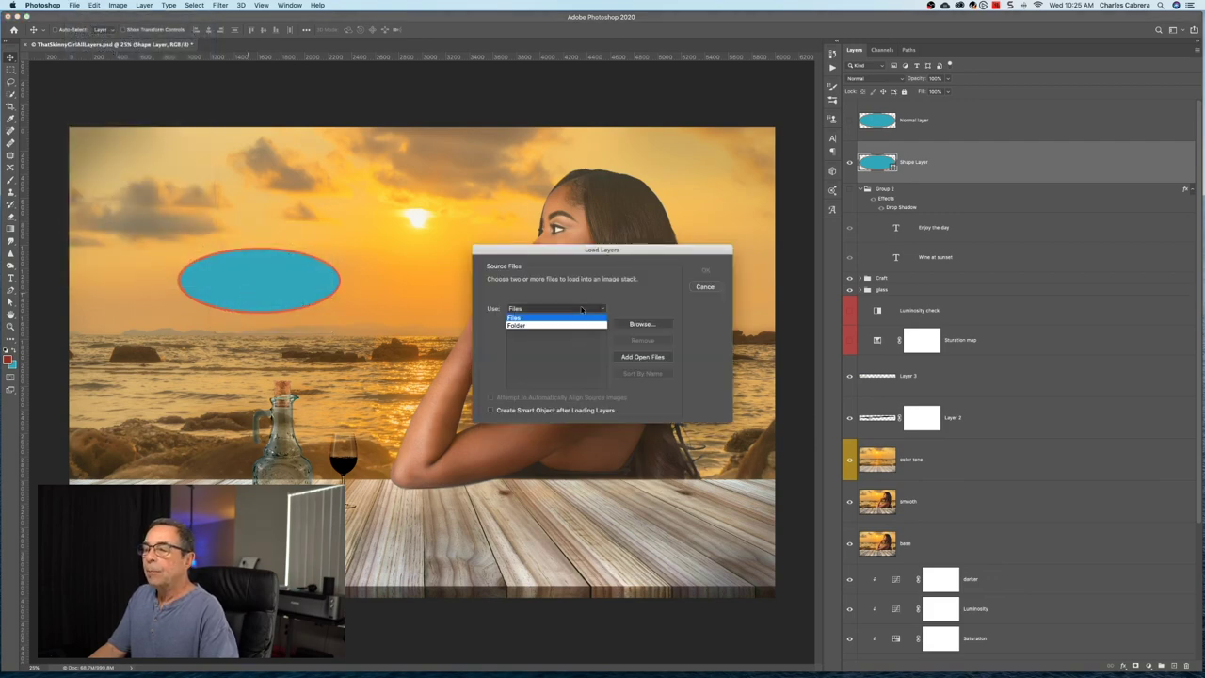
{"action": "left_click", "coordinate": [577, 326]}
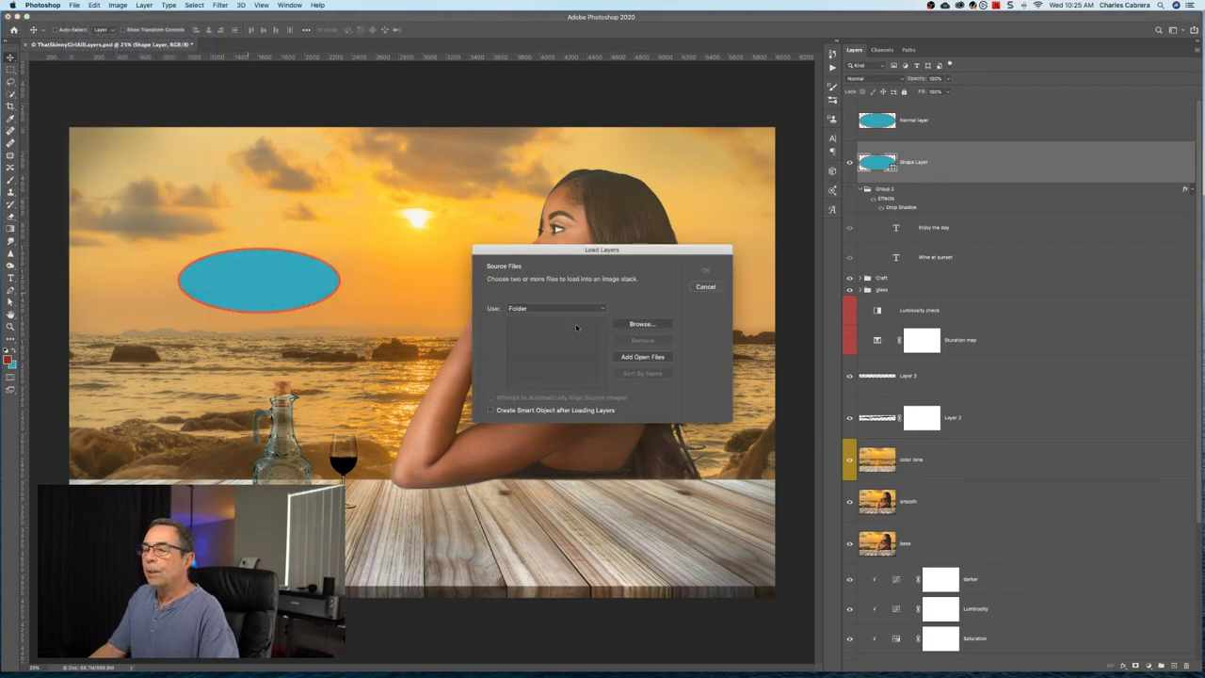
{"action": "left_click", "coordinate": [650, 323]}
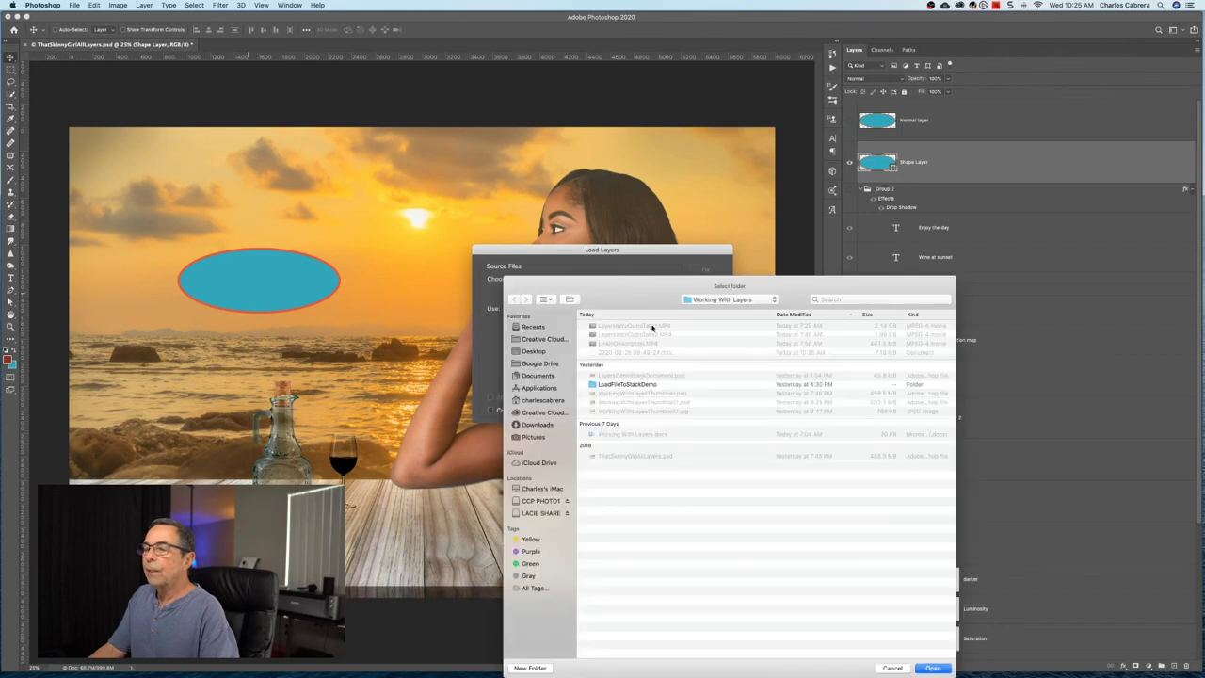
{"action": "left_click", "coordinate": [631, 385]}
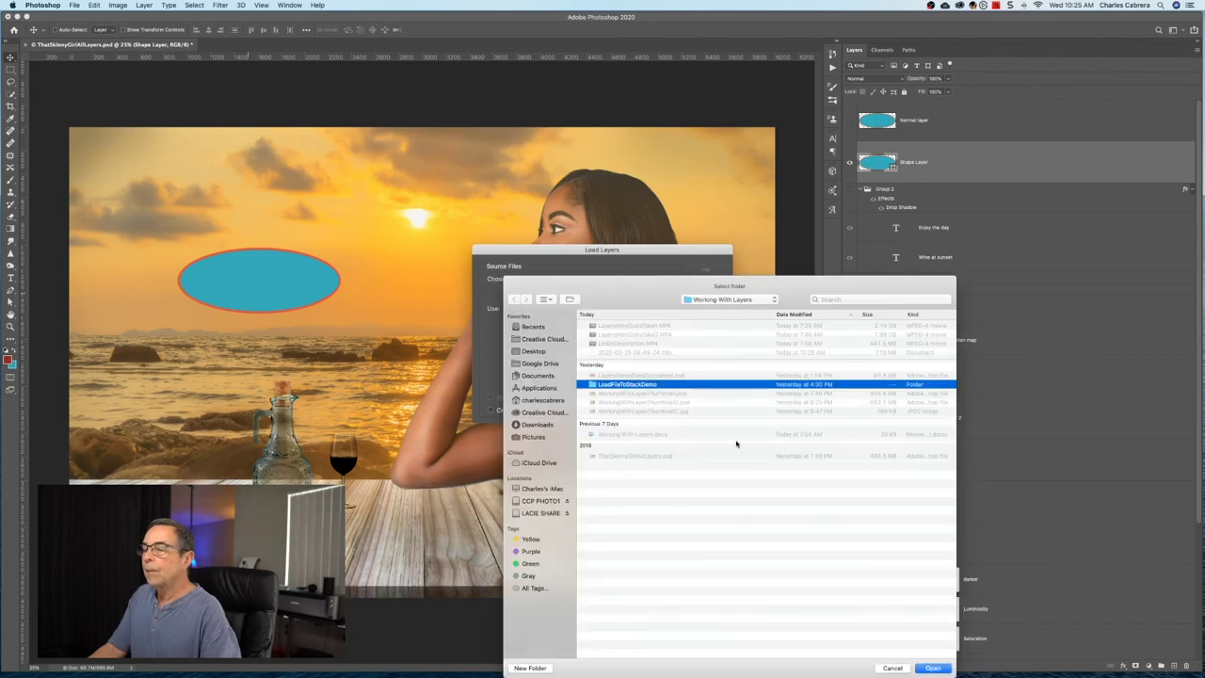
{"action": "left_click", "coordinate": [931, 666]}
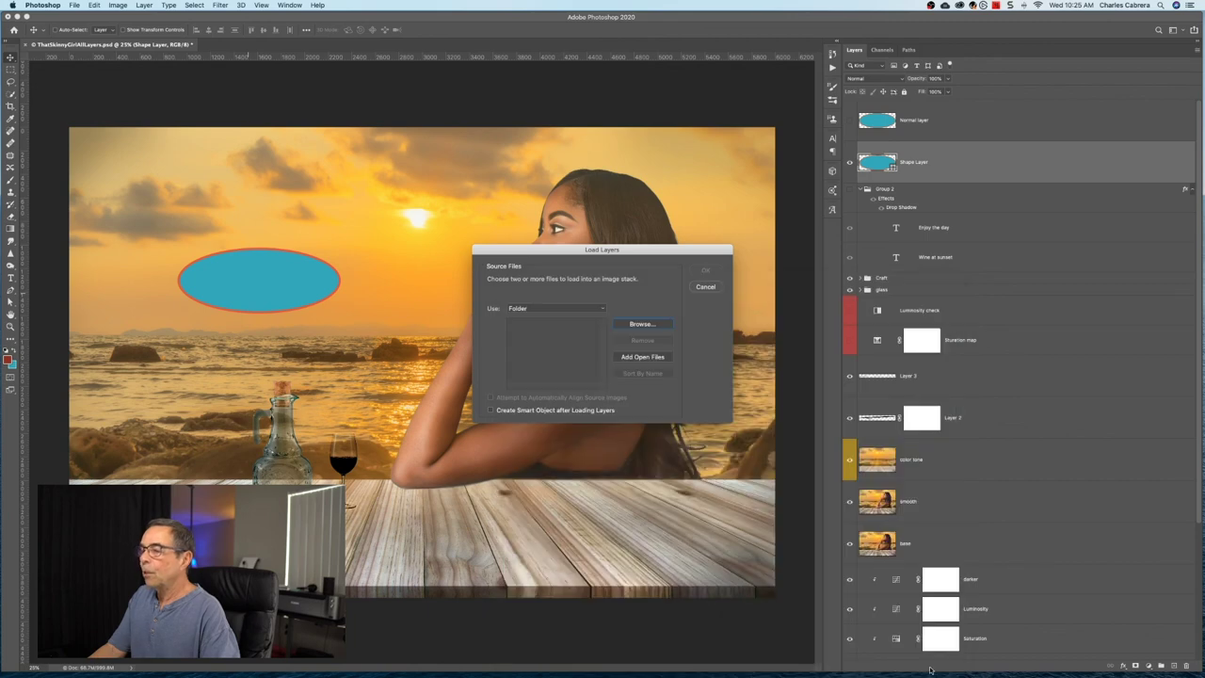
{"action": "left_click", "coordinate": [705, 271]}
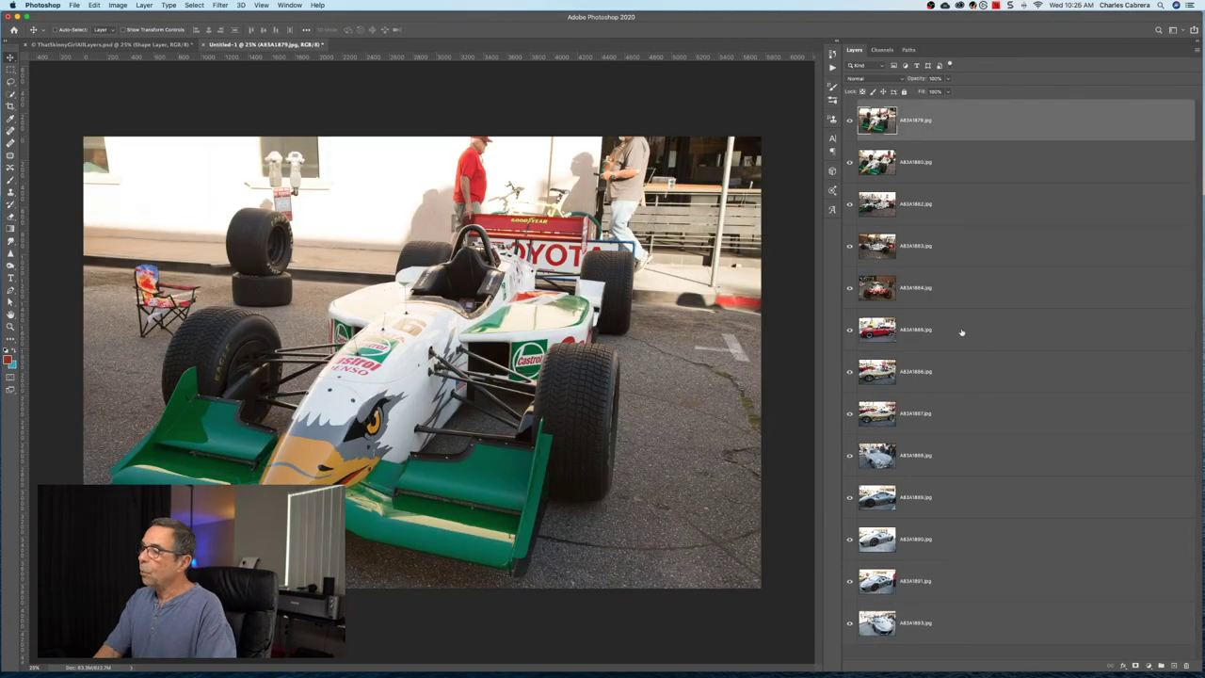
Step: Select the red convertible photo layer and Option-click its eye to hide every other layer
{"action": "left_click", "coordinate": [961, 332]}
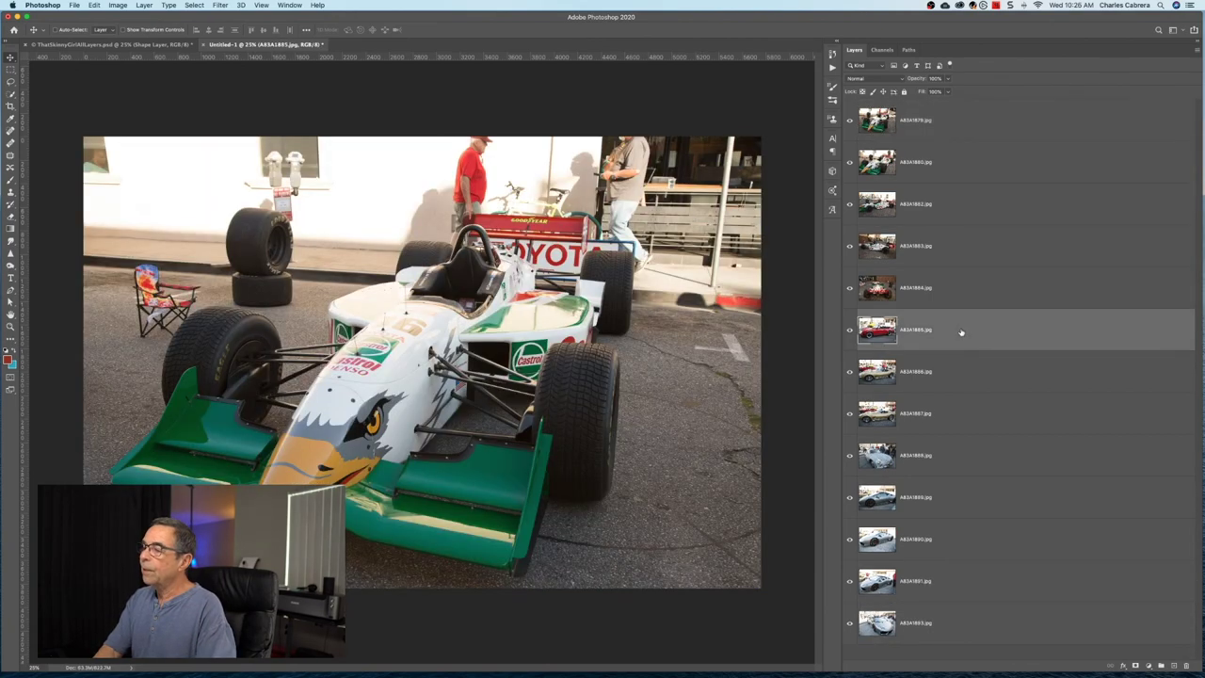
{"action": "left_click", "coordinate": [850, 331], "text": "alt"}
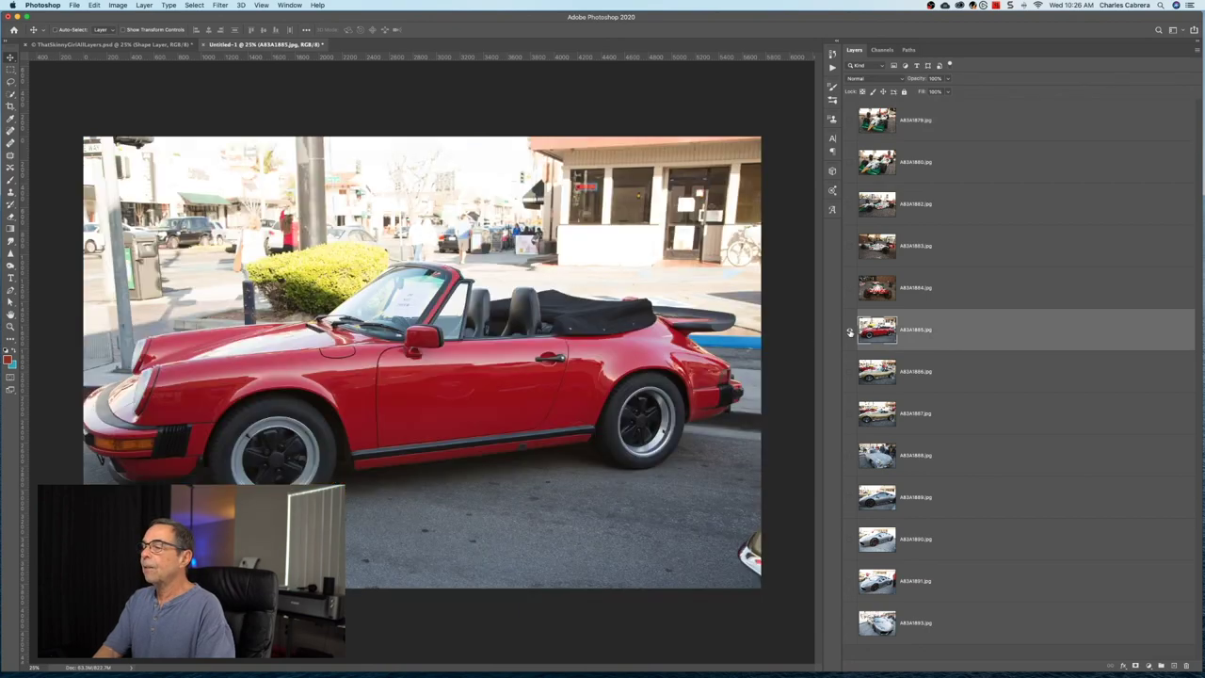